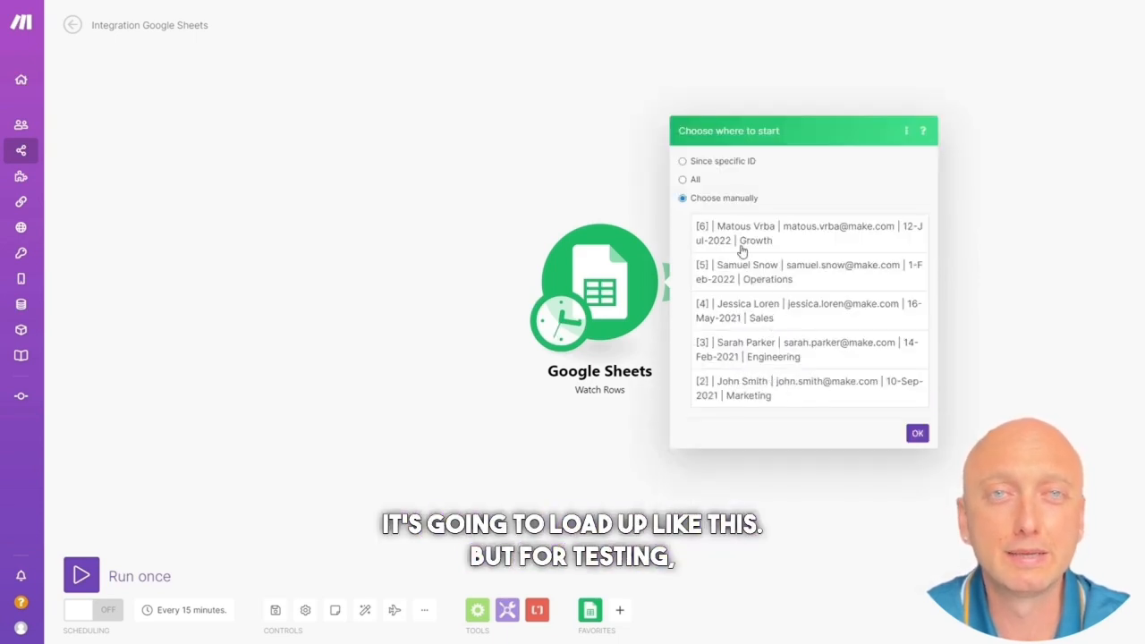
Step: Set the Google Sheets Watch Rows trigger to start from All rows and confirm the choice
{"action": "left_click", "coordinate": [685, 179]}
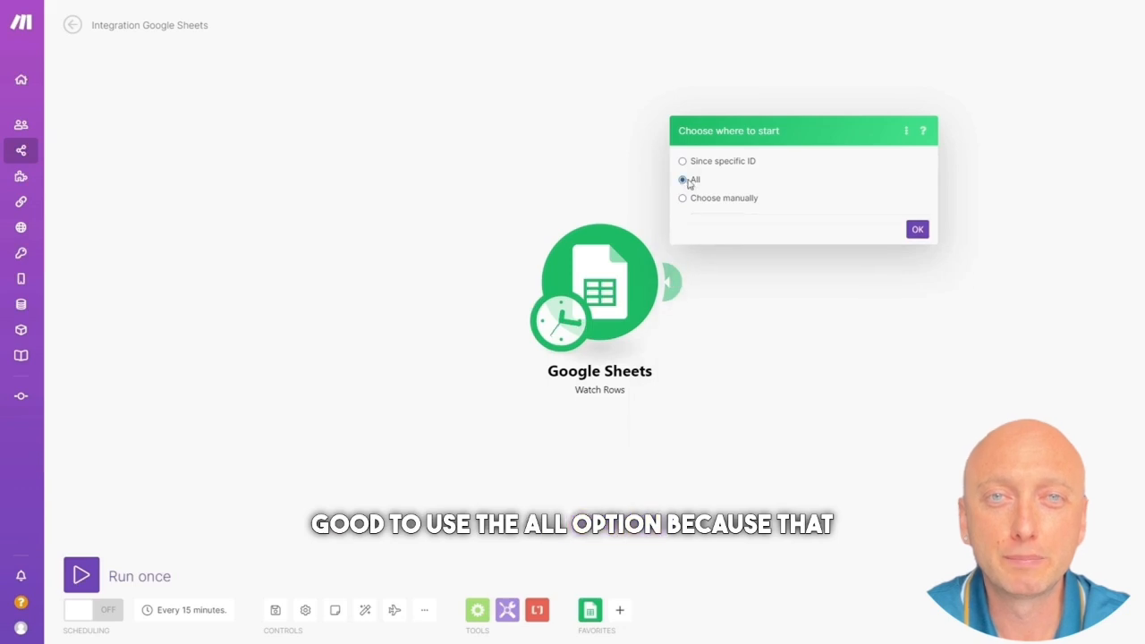
{"action": "left_click", "coordinate": [920, 232]}
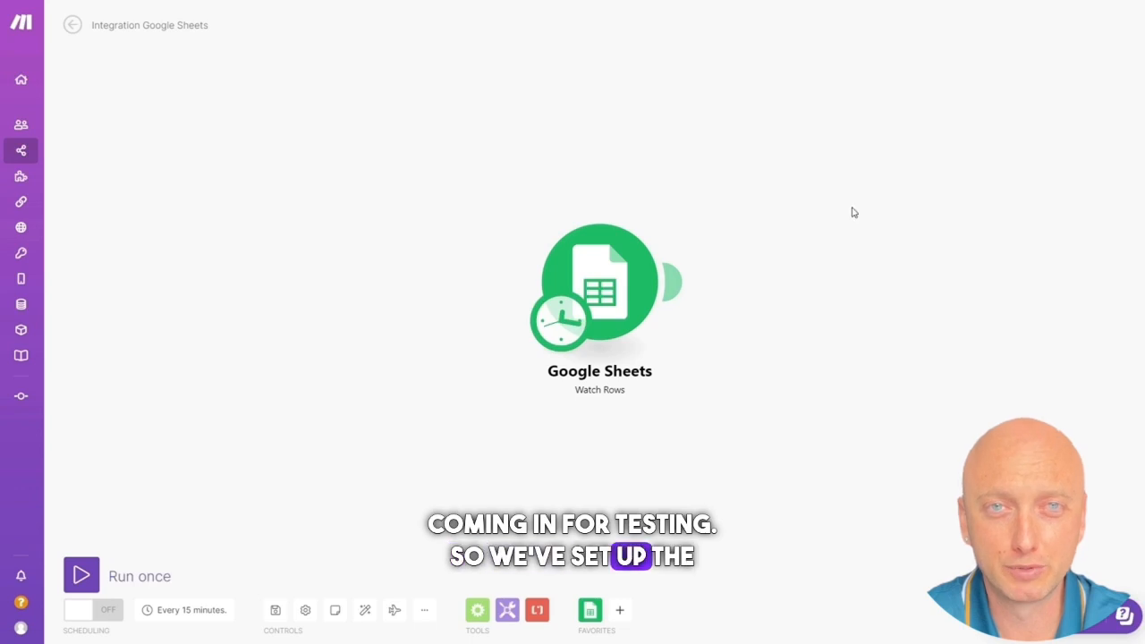
Step: Add a Slack Create a Message module after the Google Sheets trigger and auto-align the scenario's modules
{"action": "left_click", "coordinate": [675, 281]}
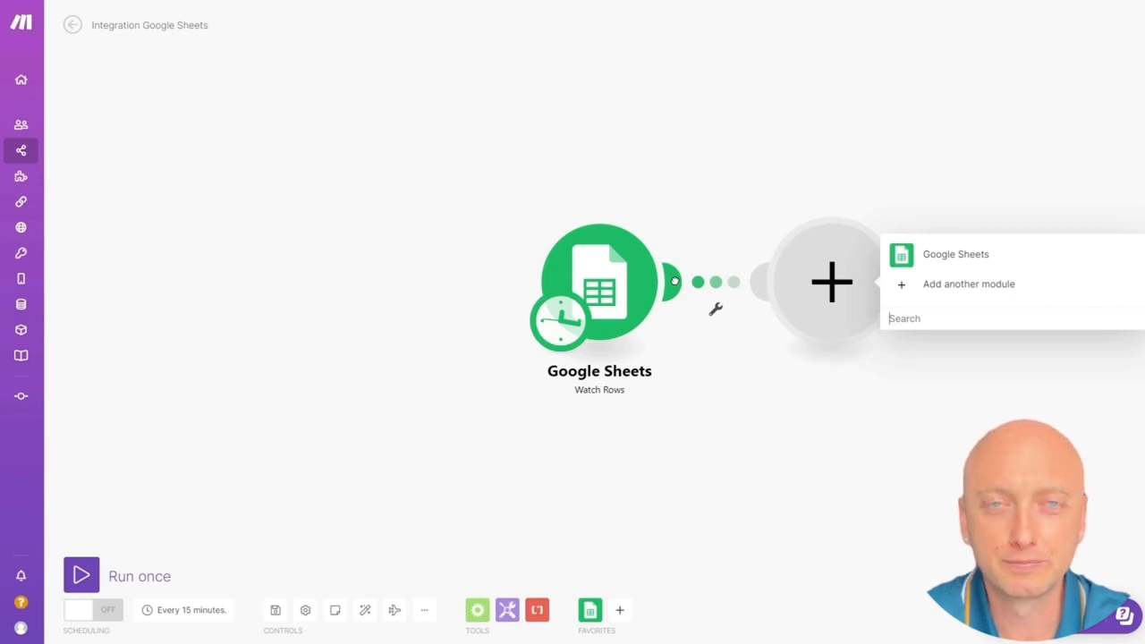
{"action": "type", "text": "slack"}
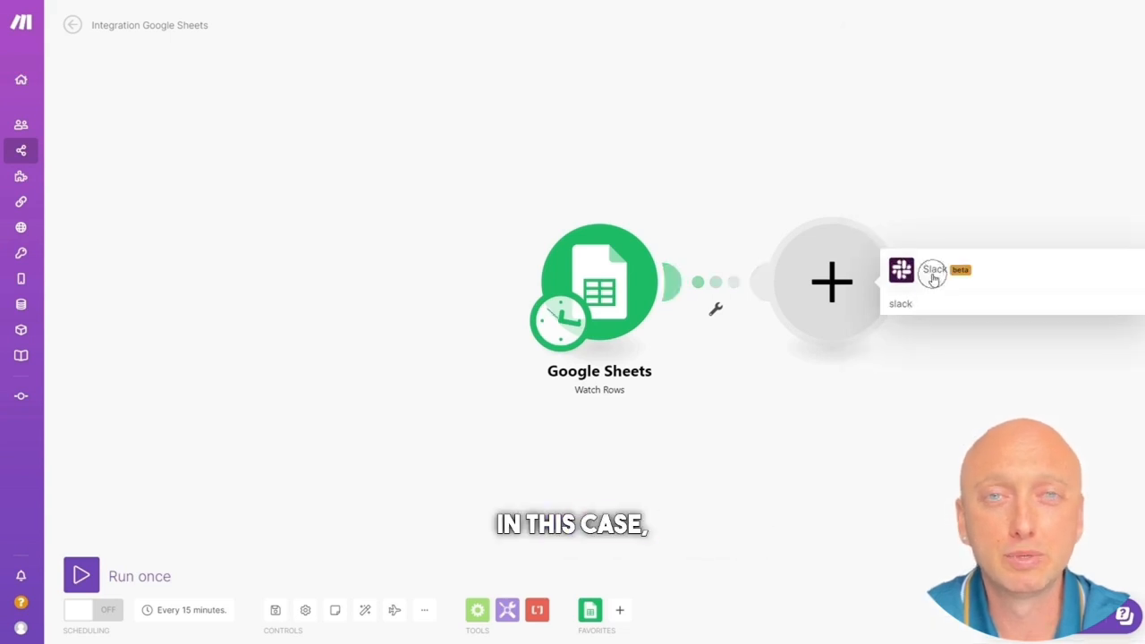
{"action": "left_click", "coordinate": [933, 278]}
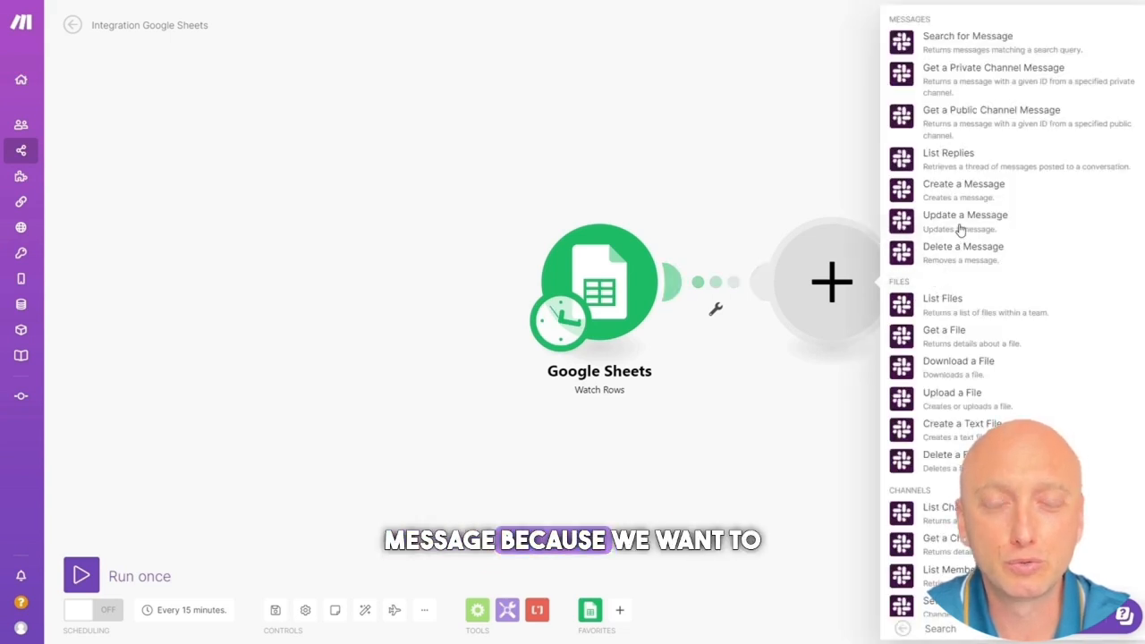
{"action": "left_click", "coordinate": [975, 196]}
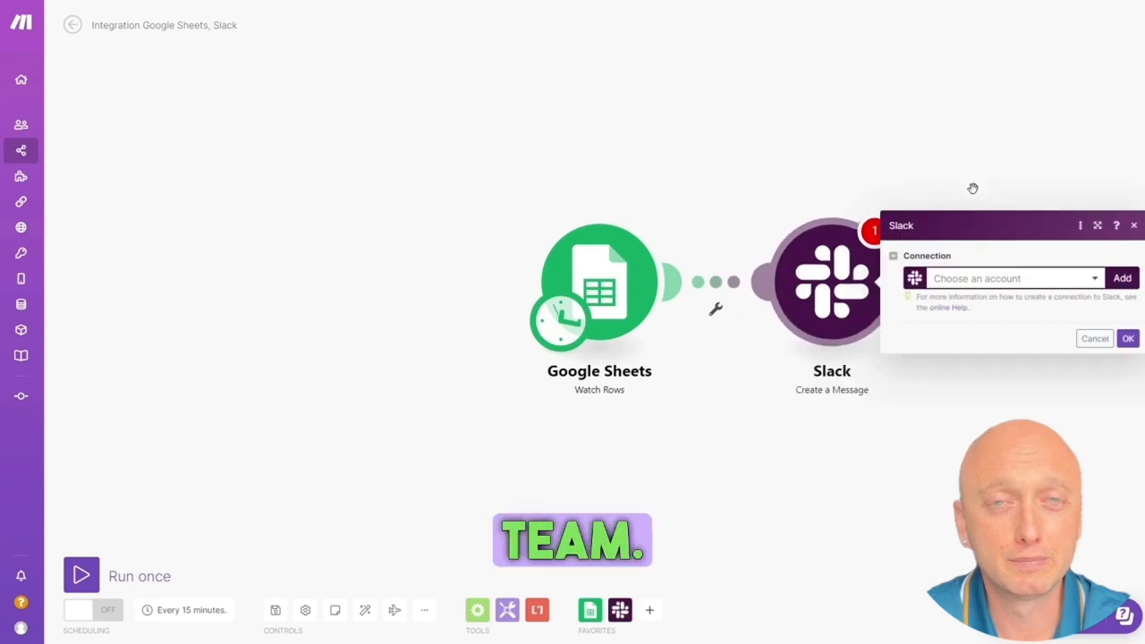
{"action": "left_click", "coordinate": [365, 610]}
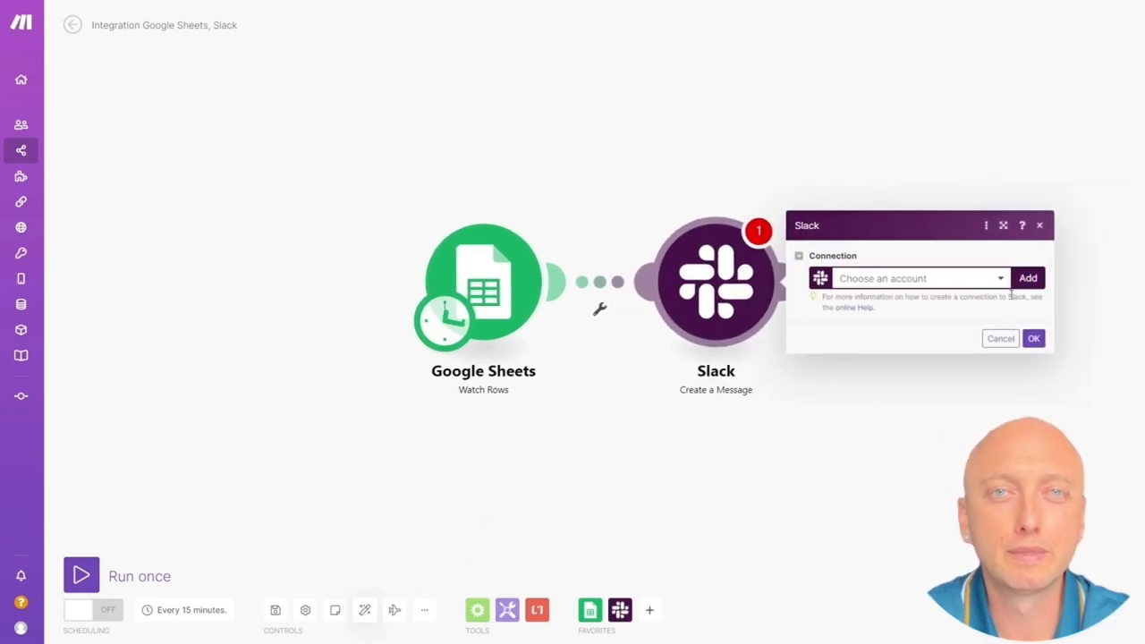
Step: Create a Slack (bot) connection for the message module and allow it to access the Make Slack workspace
{"action": "left_click", "coordinate": [1029, 278]}
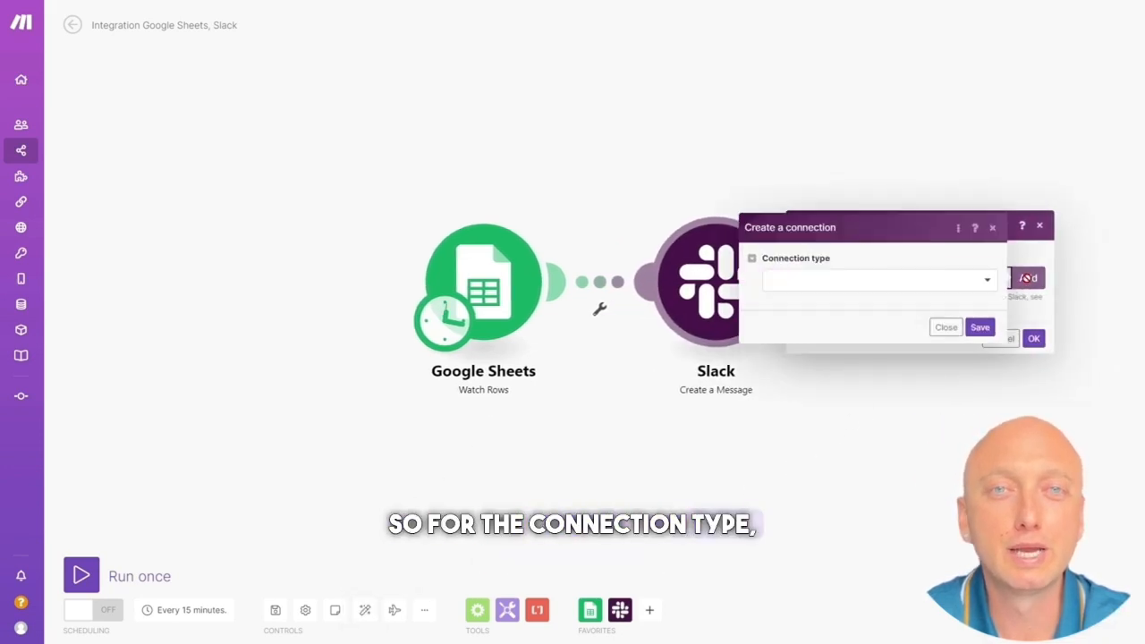
{"action": "left_click", "coordinate": [925, 286]}
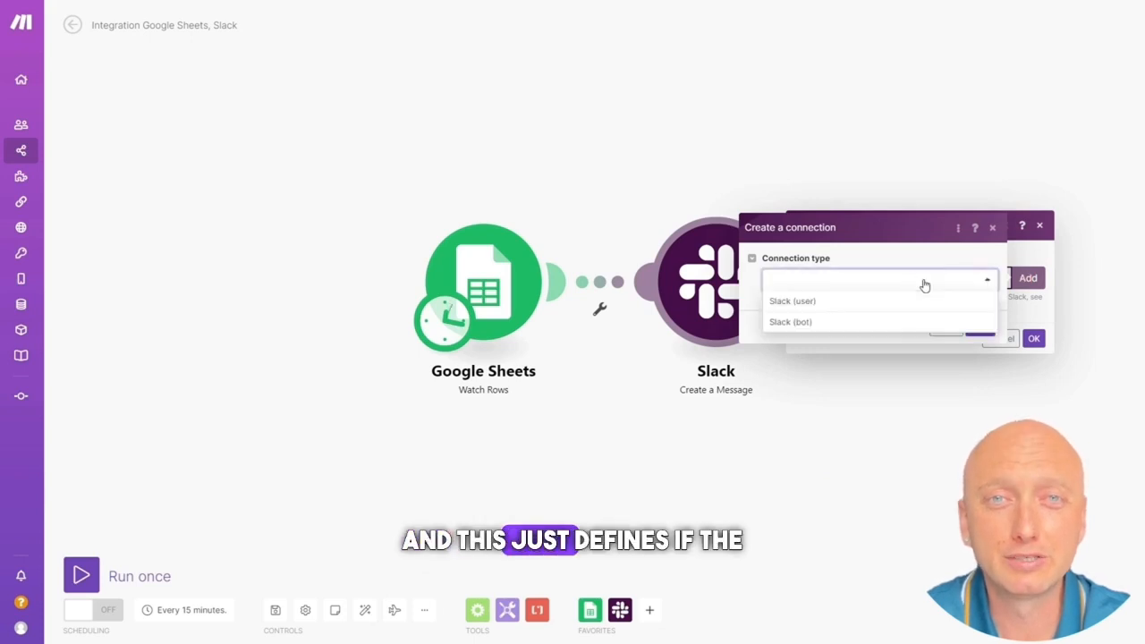
{"action": "left_click", "coordinate": [839, 324]}
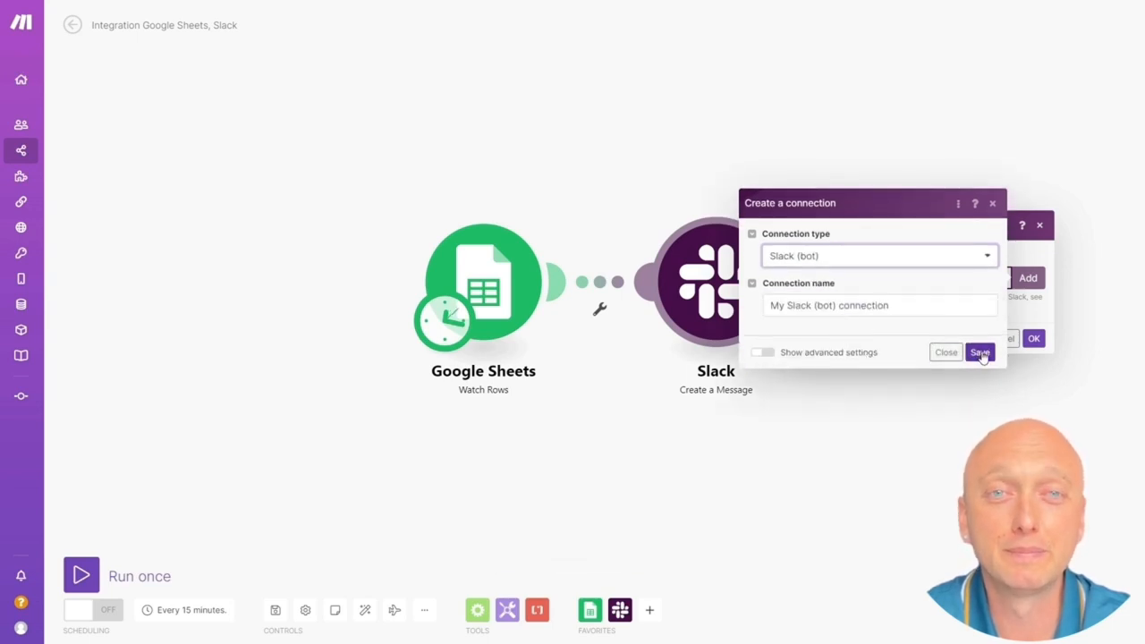
{"action": "left_click", "coordinate": [981, 353]}
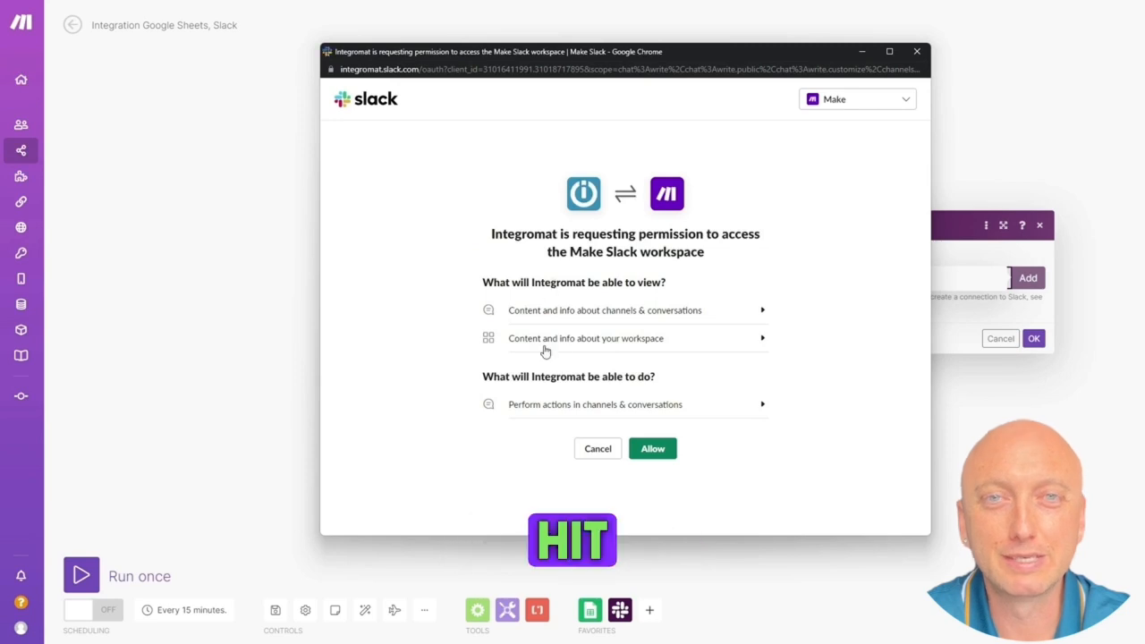
{"action": "left_click", "coordinate": [665, 453]}
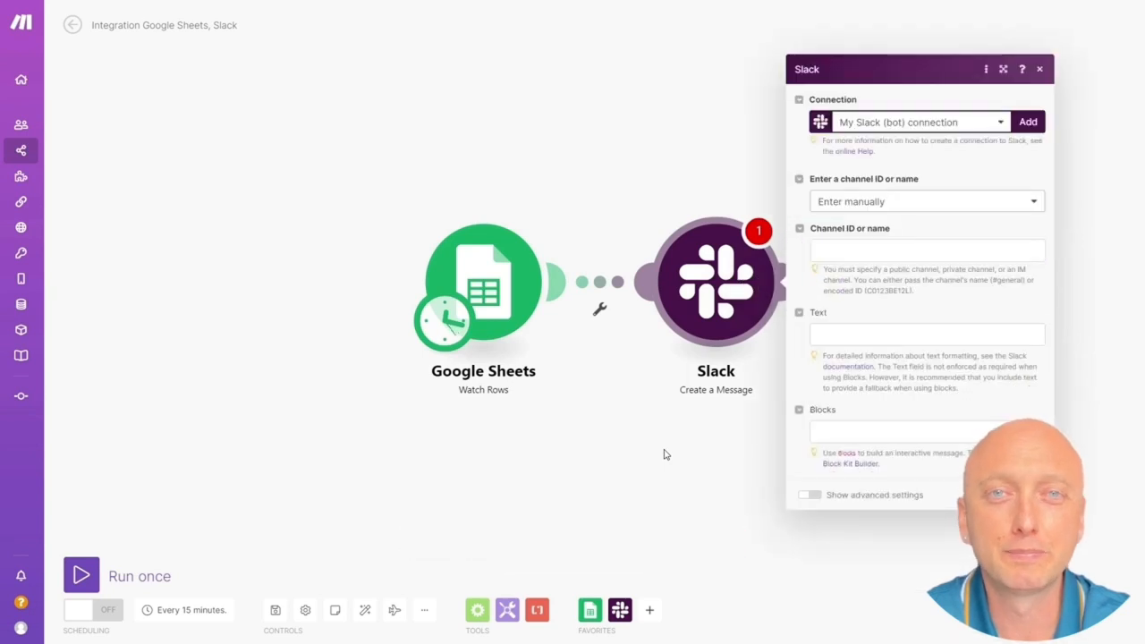
Step: Set the Slack message destination to Select from the list with channel type IM channel, and choose the recipient's user account
{"action": "left_click", "coordinate": [902, 204]}
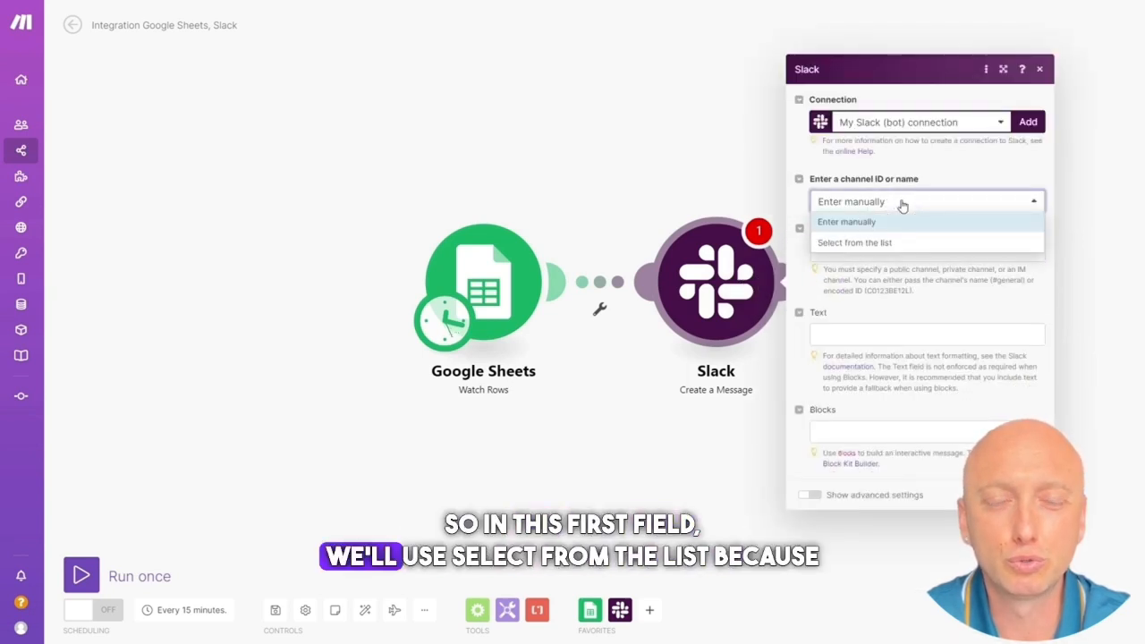
{"action": "left_click", "coordinate": [879, 243]}
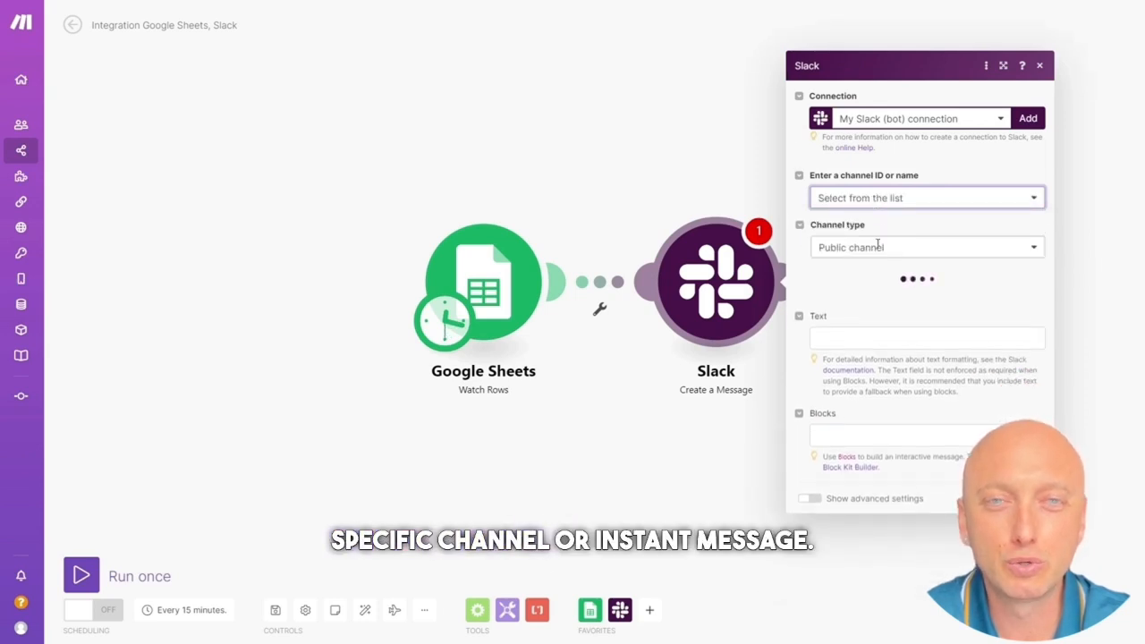
{"action": "left_click", "coordinate": [894, 249]}
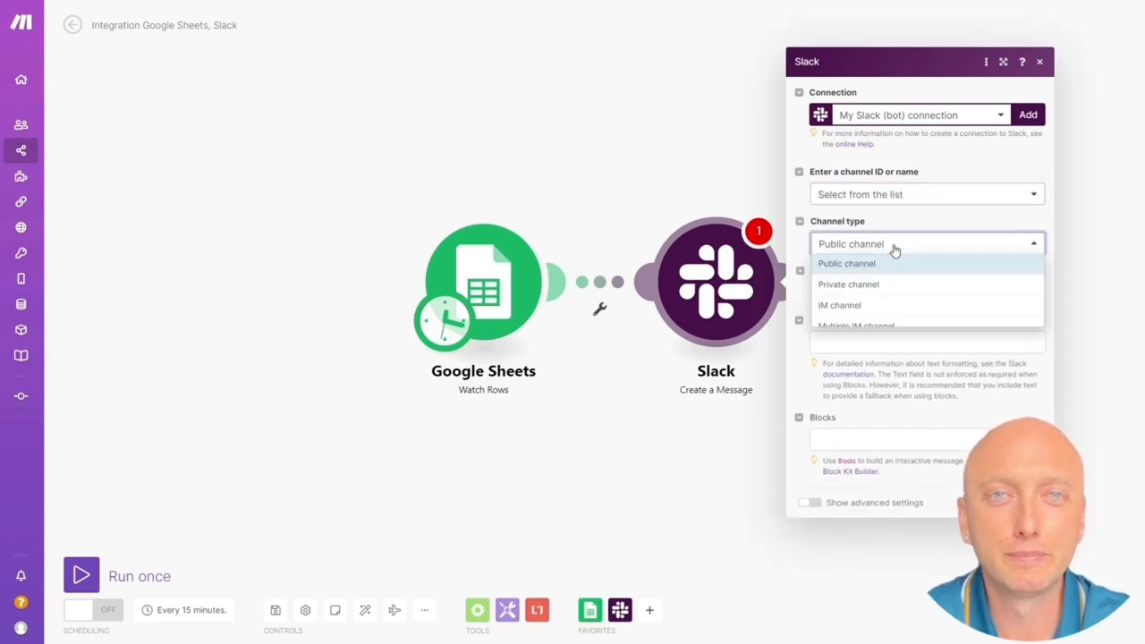
{"action": "left_click", "coordinate": [873, 307]}
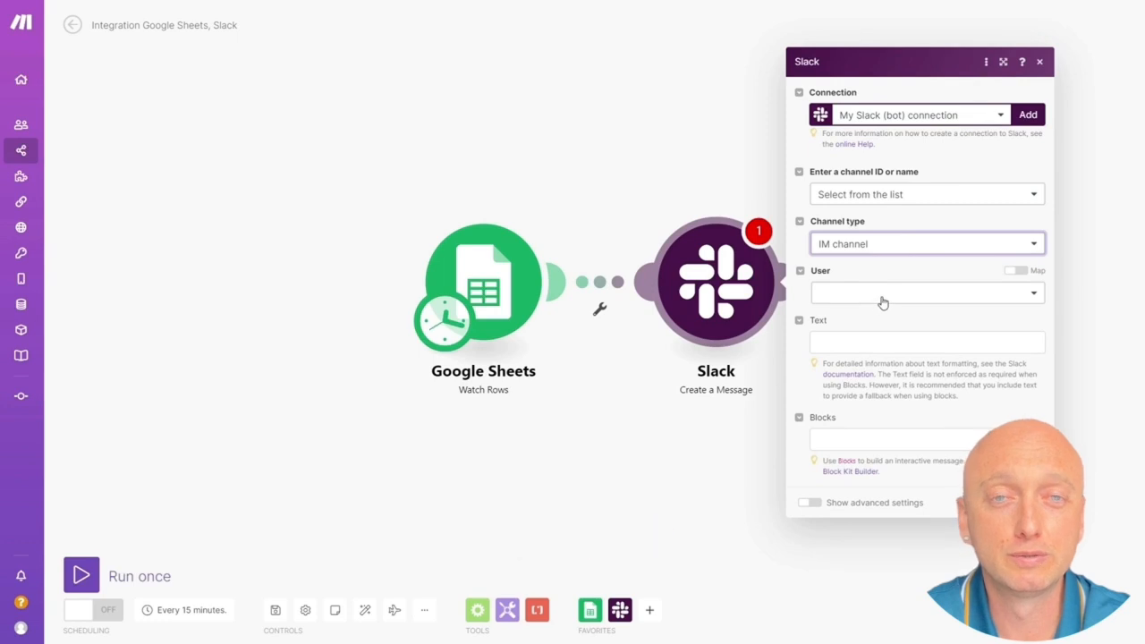
{"action": "left_click", "coordinate": [881, 298]}
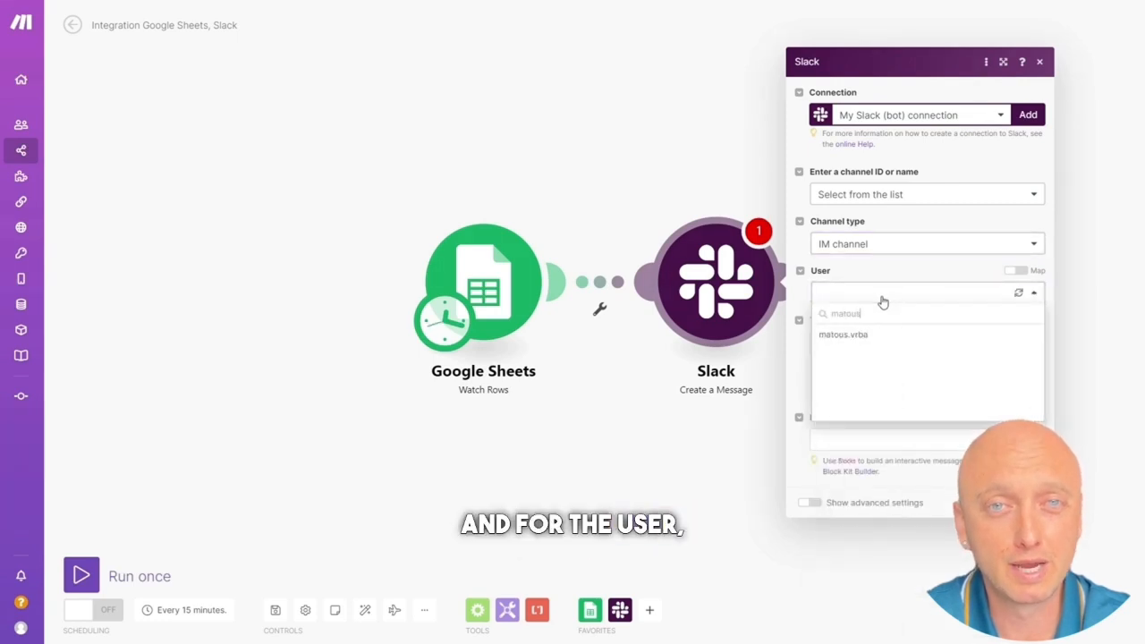
{"action": "type", "text": "matous"}
{"action": "left_click", "coordinate": [902, 336]}
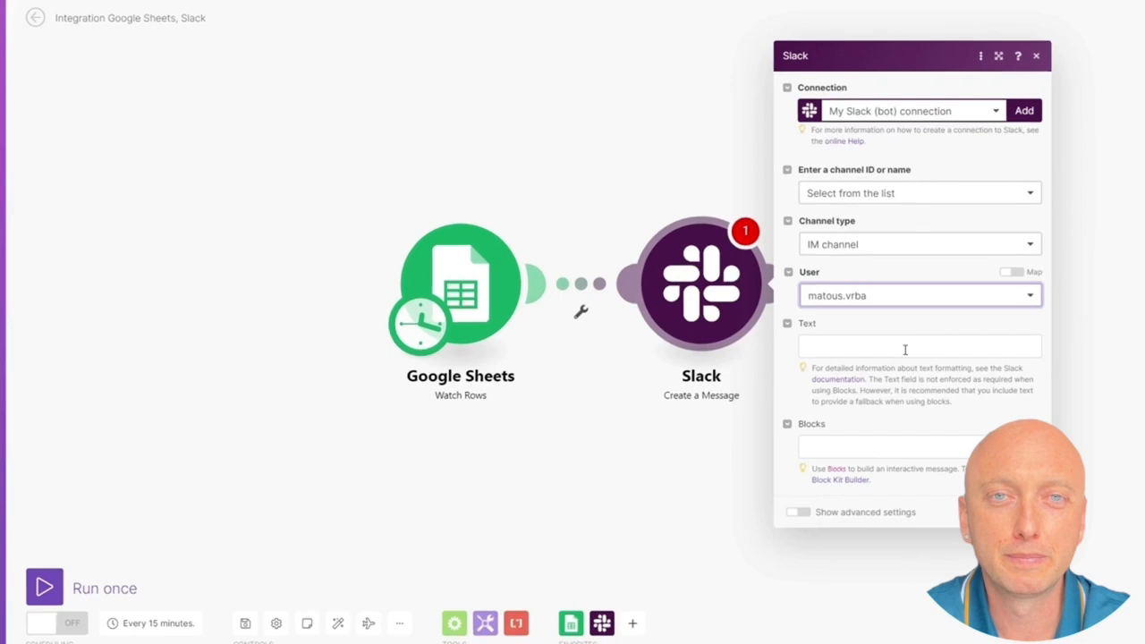
Step: Compose the message text "Hi, our new {Team (D)} hire {Employee name (A)} is starting on {Starting date (C)}" using the mapped Google Sheets columns
{"action": "left_click", "coordinate": [905, 350]}
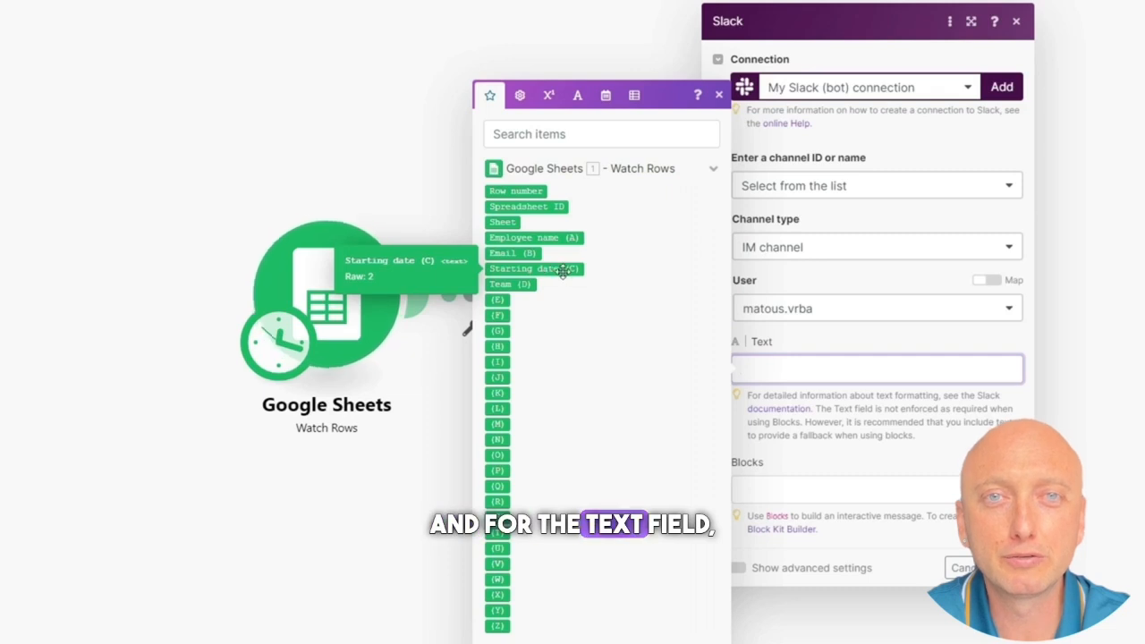
{"action": "left_click", "coordinate": [813, 367]}
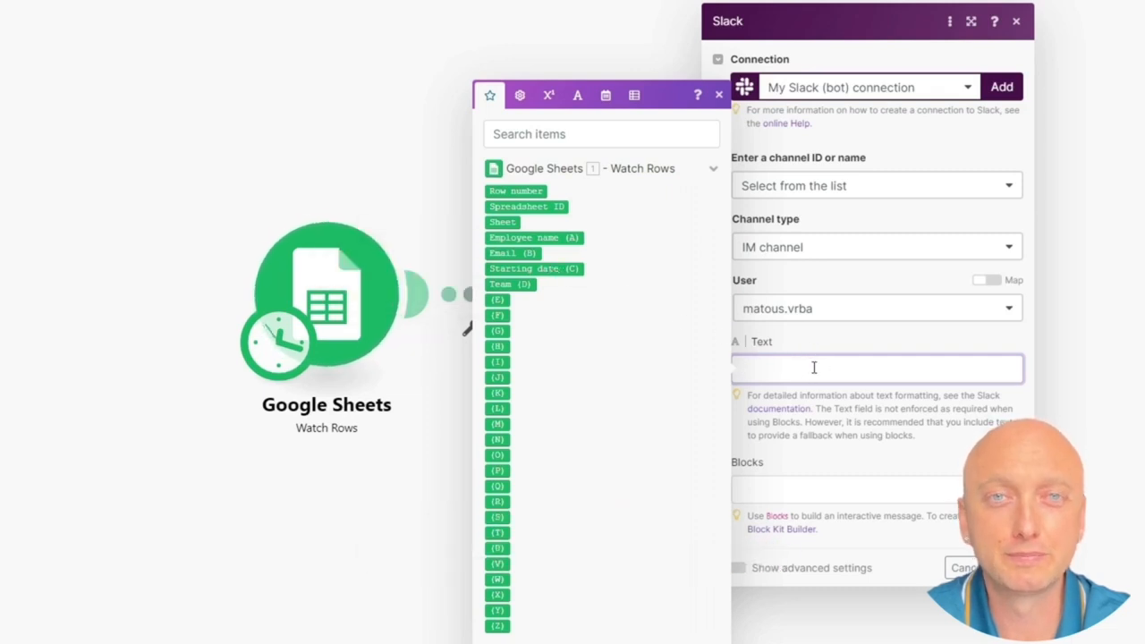
{"action": "type", "text": "Hi, ou"}
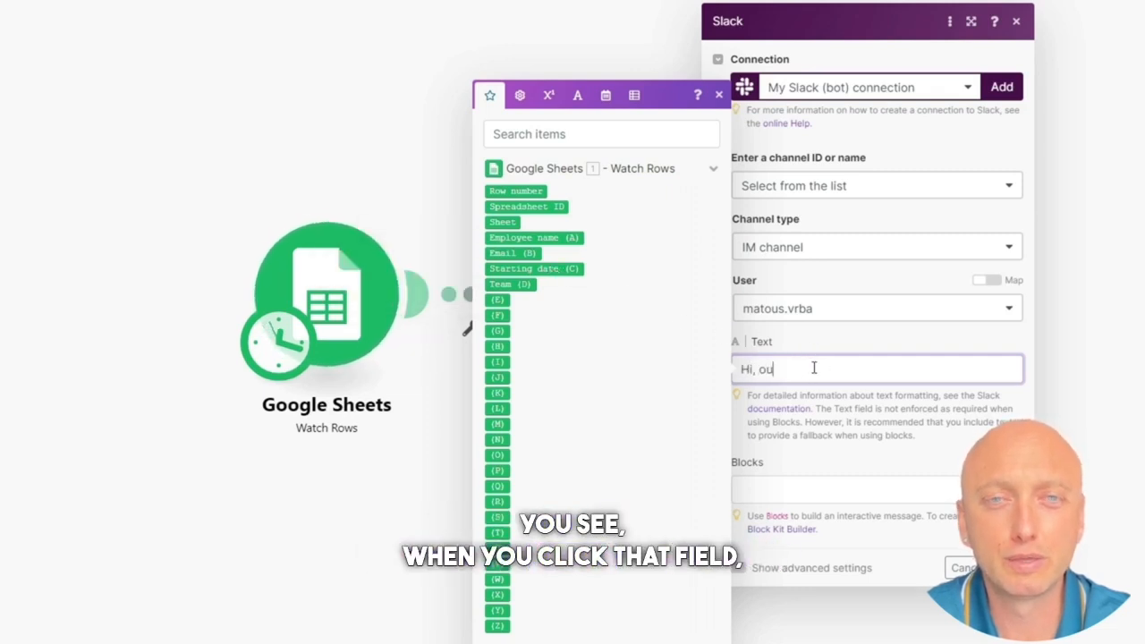
{"action": "type", "text": "r new"}
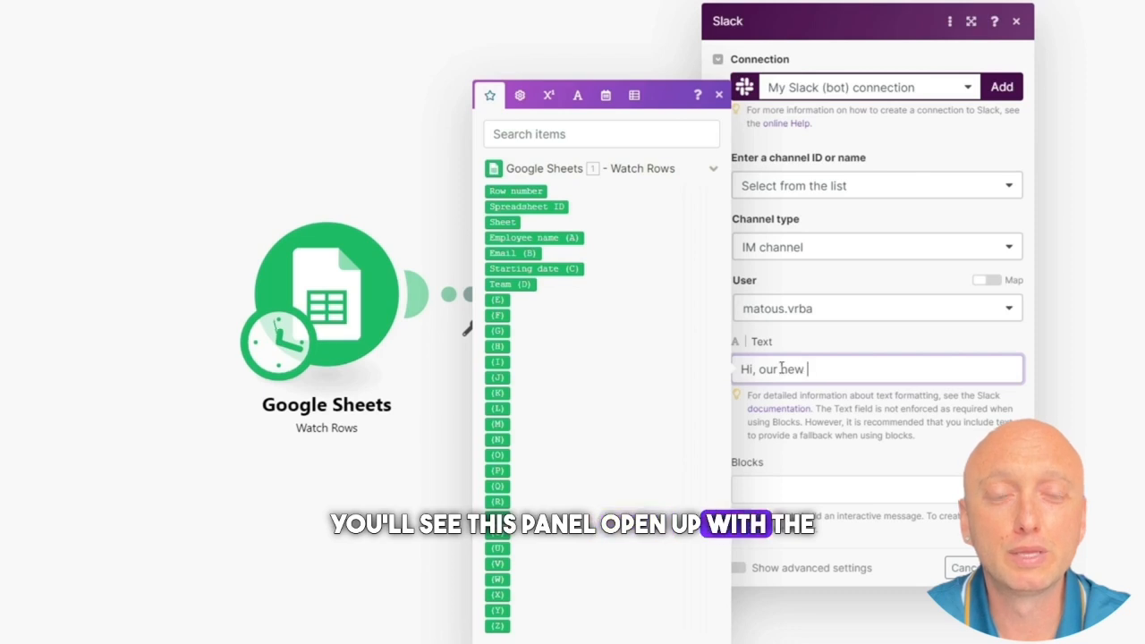
{"action": "left_click", "coordinate": [523, 283]}
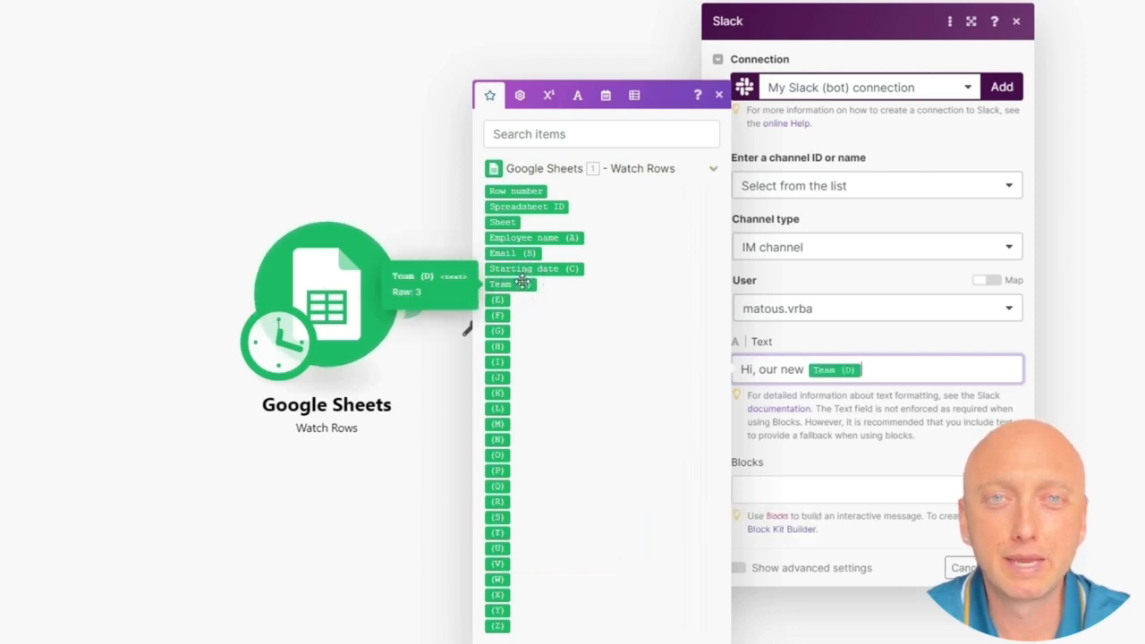
{"action": "left_click", "coordinate": [895, 374]}
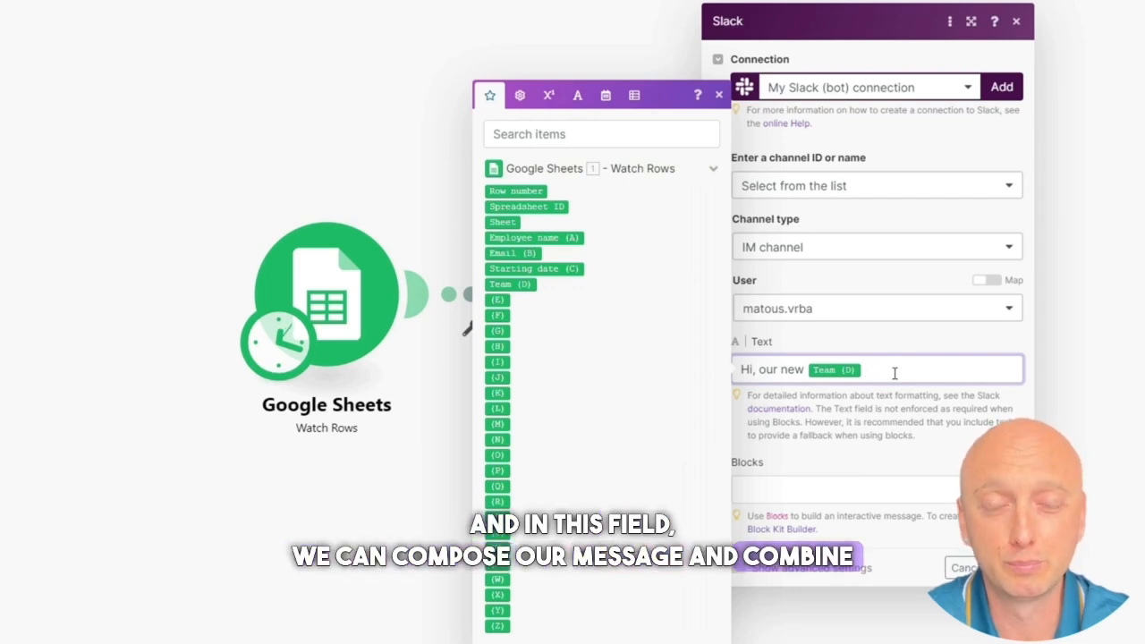
{"action": "type", "text": "hire"}
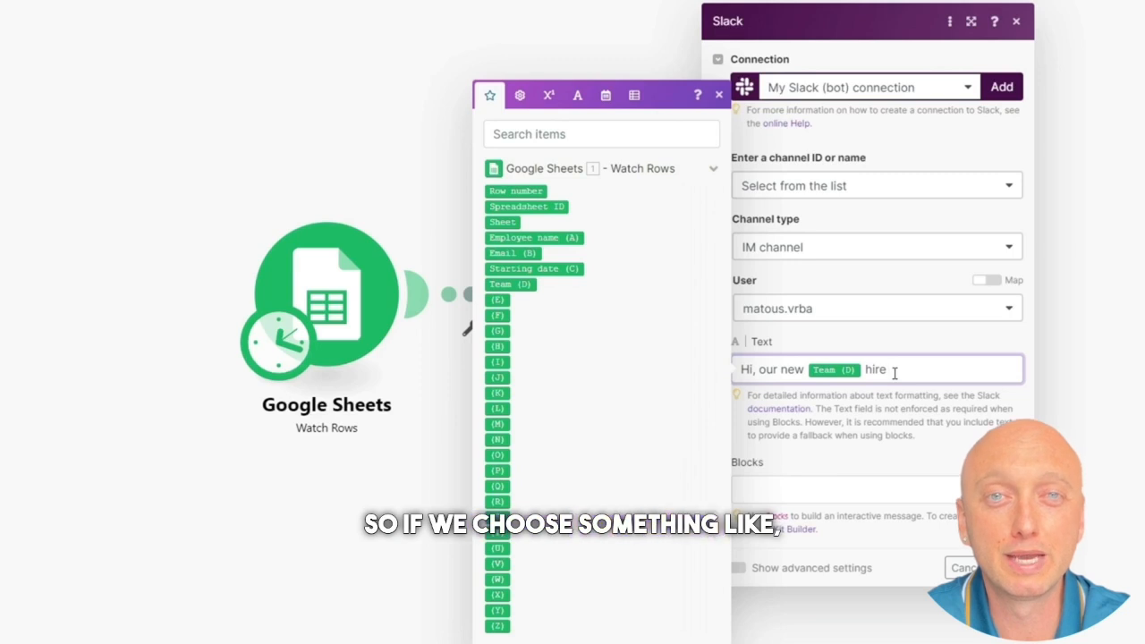
{"action": "left_click", "coordinate": [564, 237]}
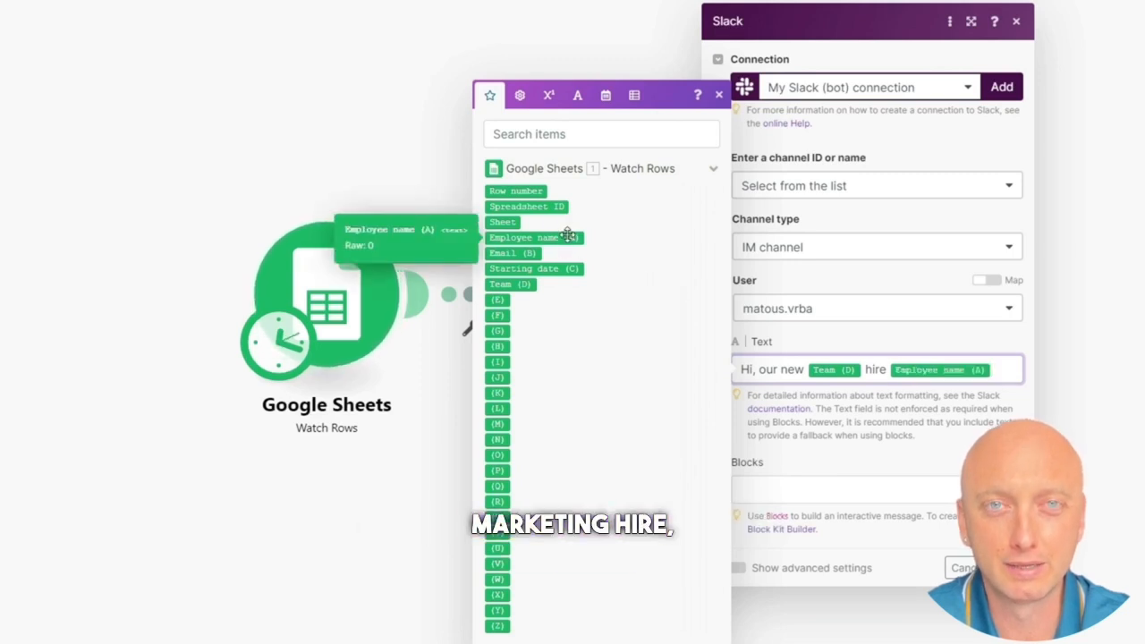
{"action": "type", "text": "is star"}
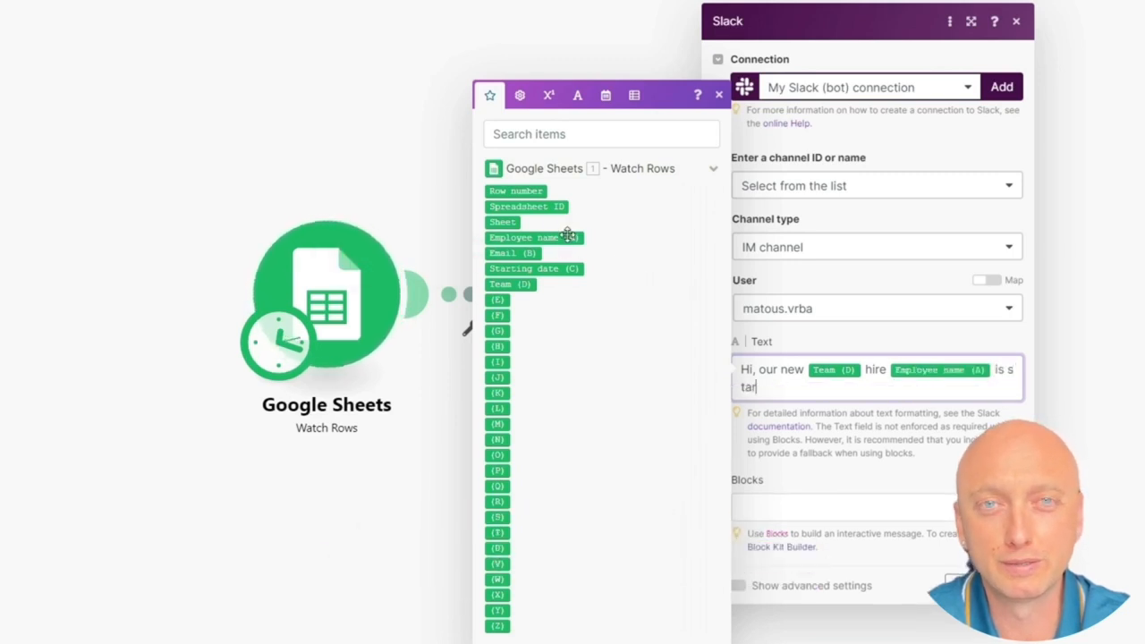
{"action": "type", "text": "ting on"}
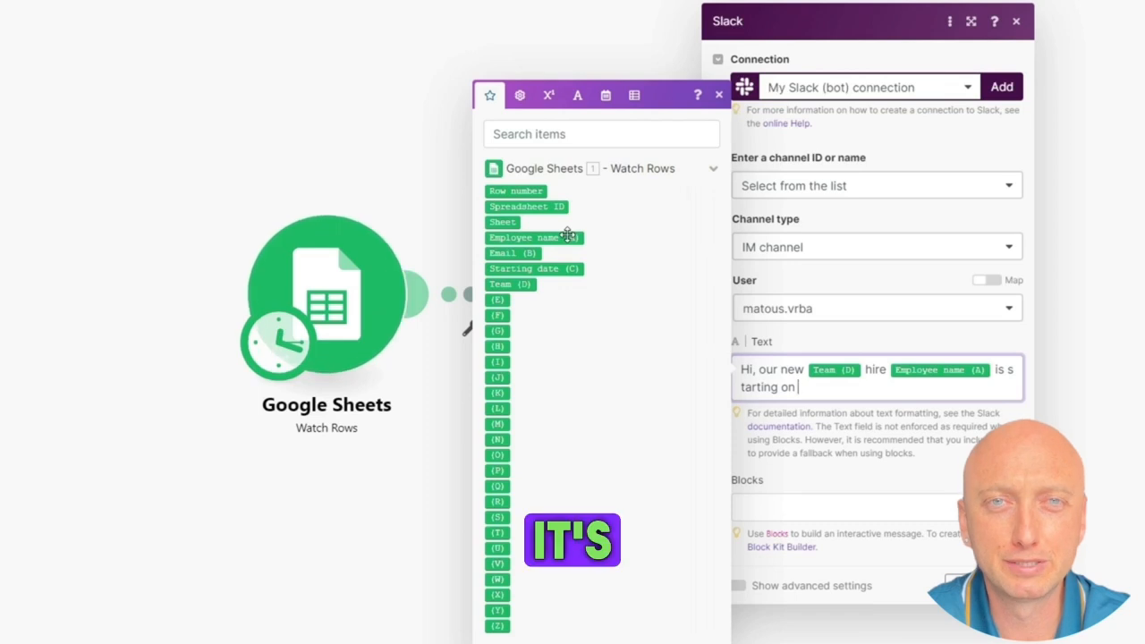
{"action": "left_click", "coordinate": [564, 269]}
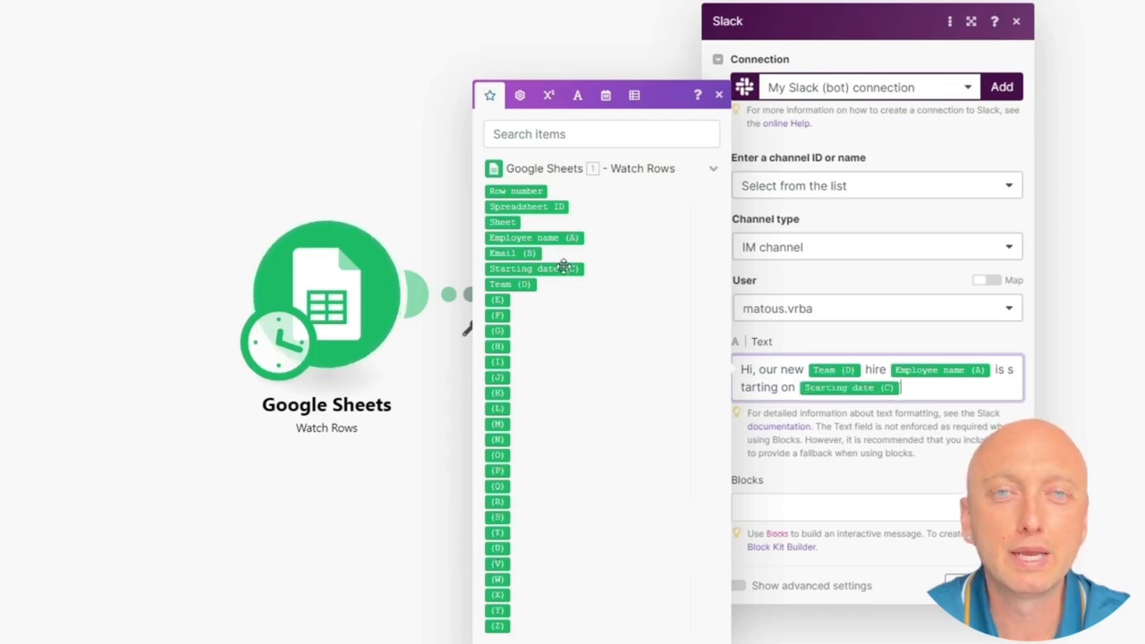
Step: Continue the Slack message text after the starting date with ". Please prepare everything for their first day, thank you!"
{"action": "type", "text": ". Pl"}
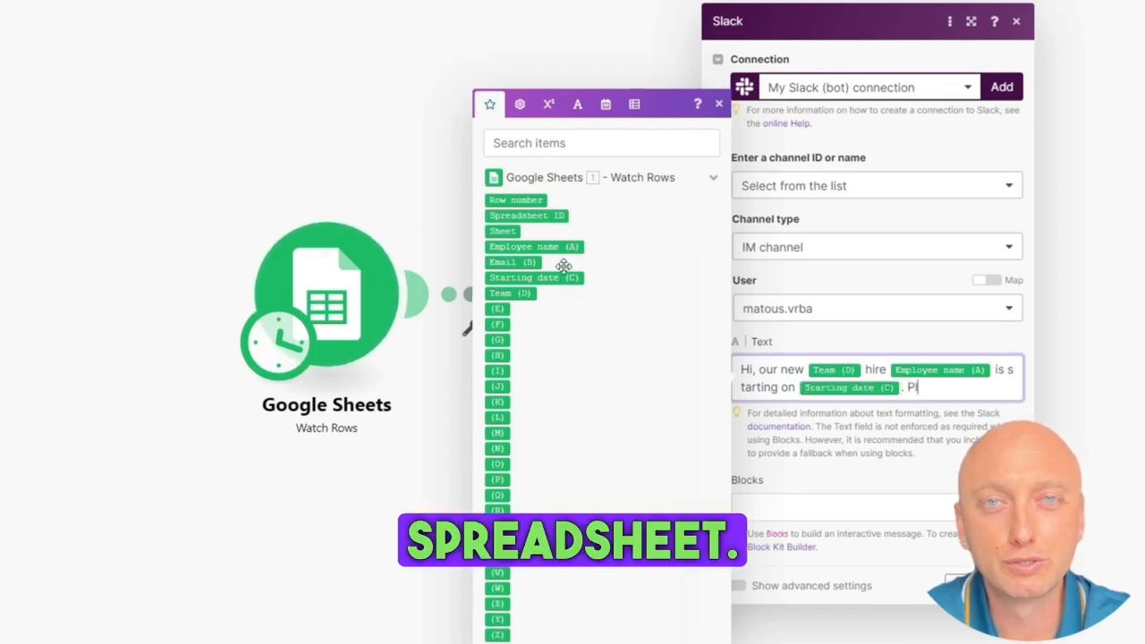
{"action": "type", "text": "ease prepare e"}
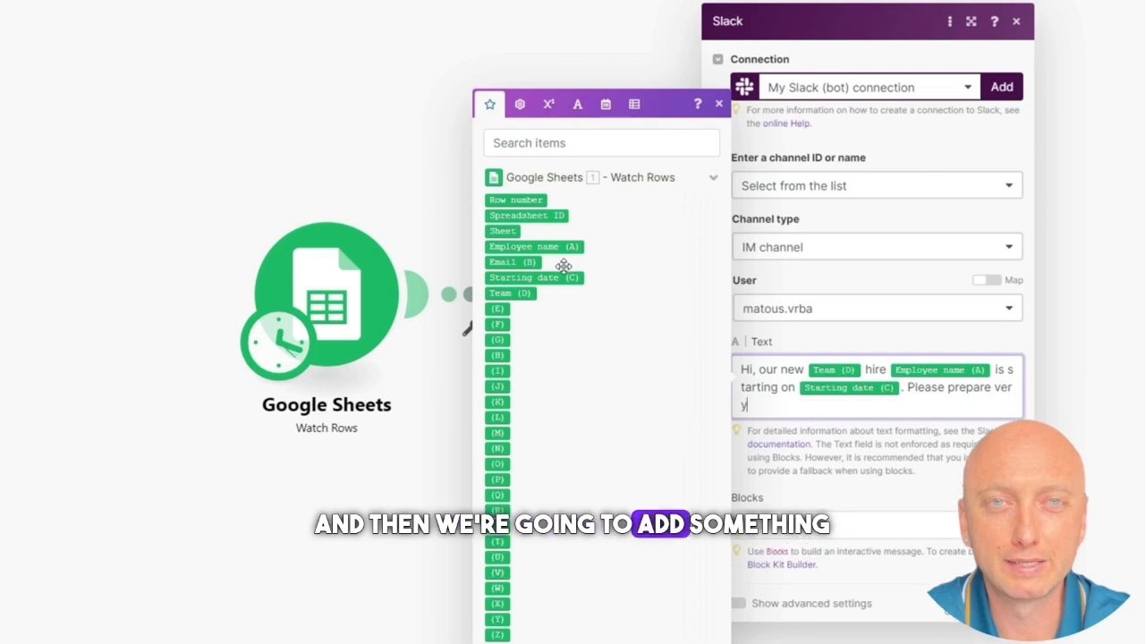
{"action": "type", "text": "verything for t"}
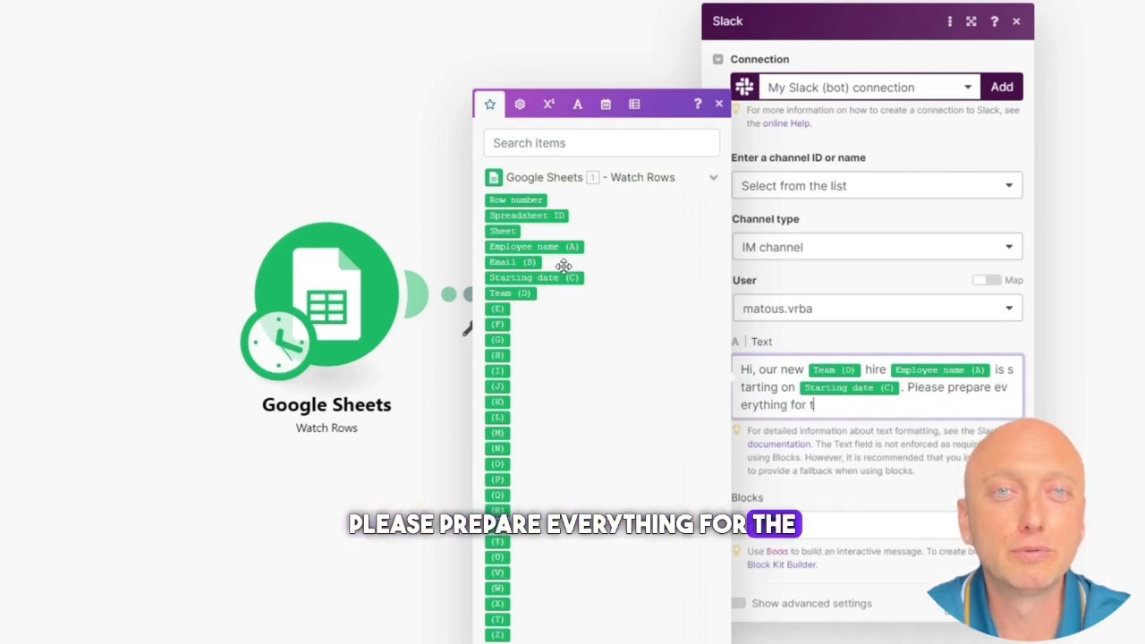
{"action": "type", "text": "heir first"}
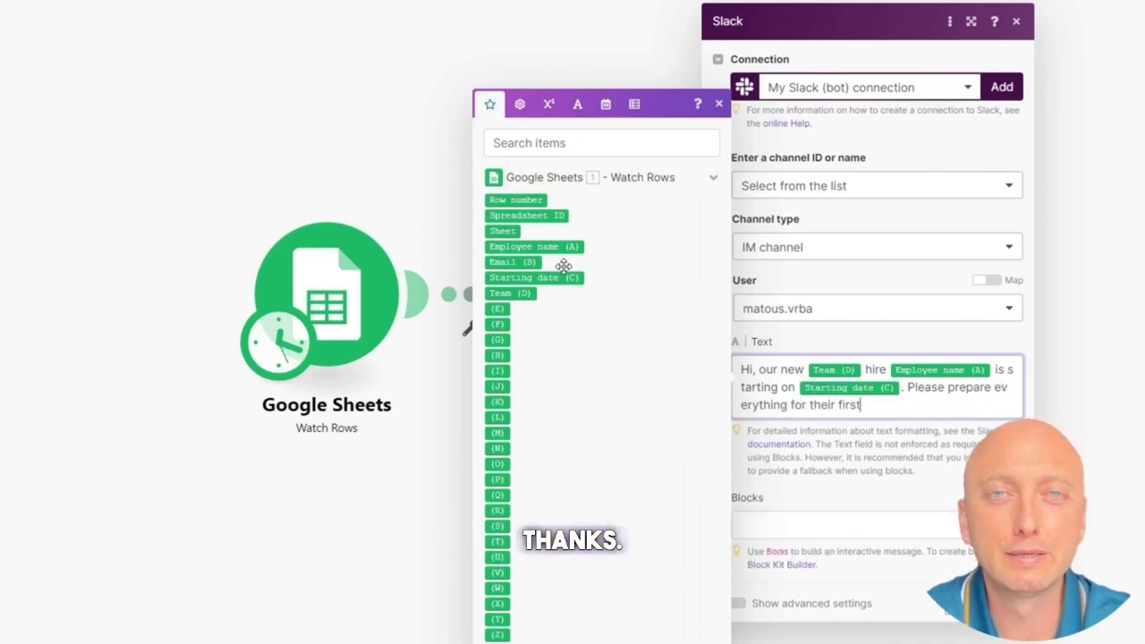
{"action": "type", "text": " day, thank you"}
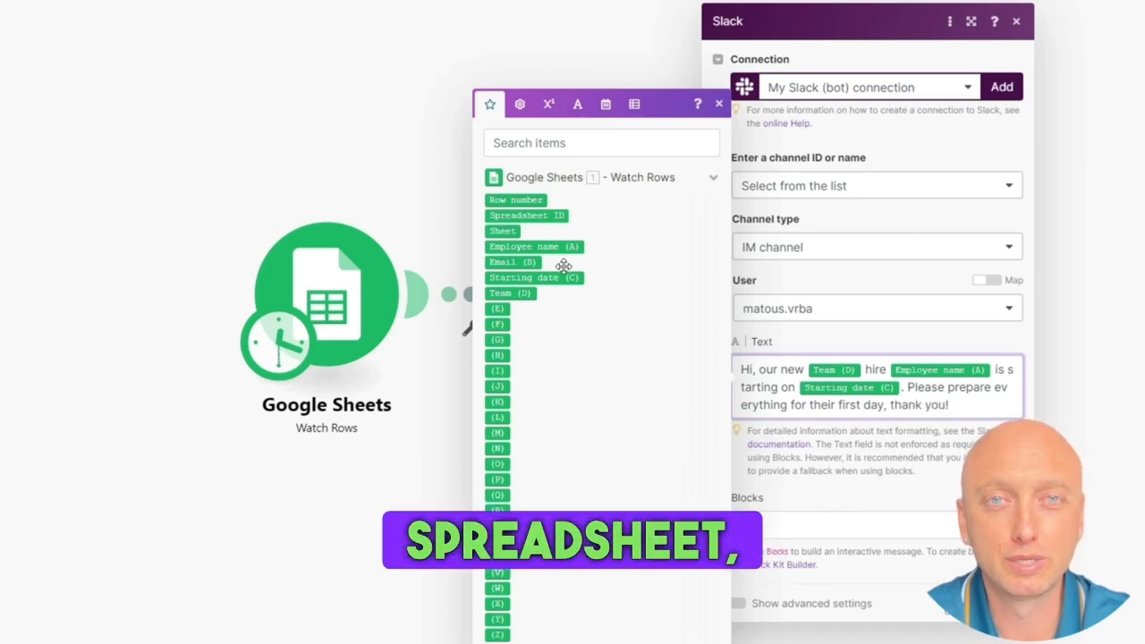
{"action": "type", "text": "!"}
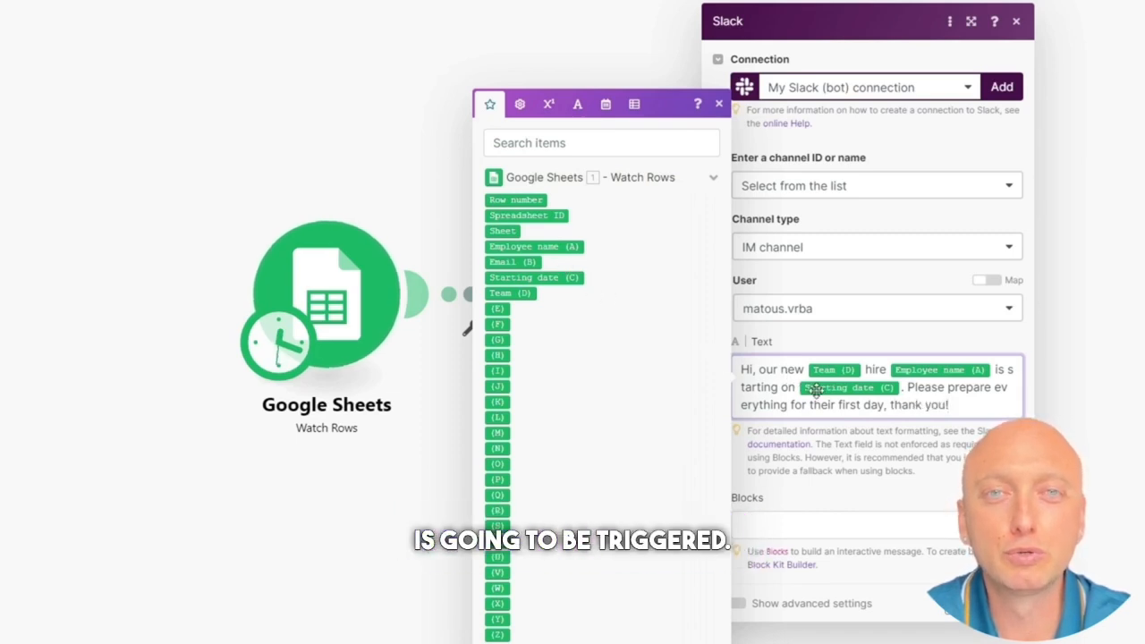
Step: Confirm the Slack message module's settings and run the Google Sheets to Slack scenario once
{"action": "left_click", "coordinate": [923, 488]}
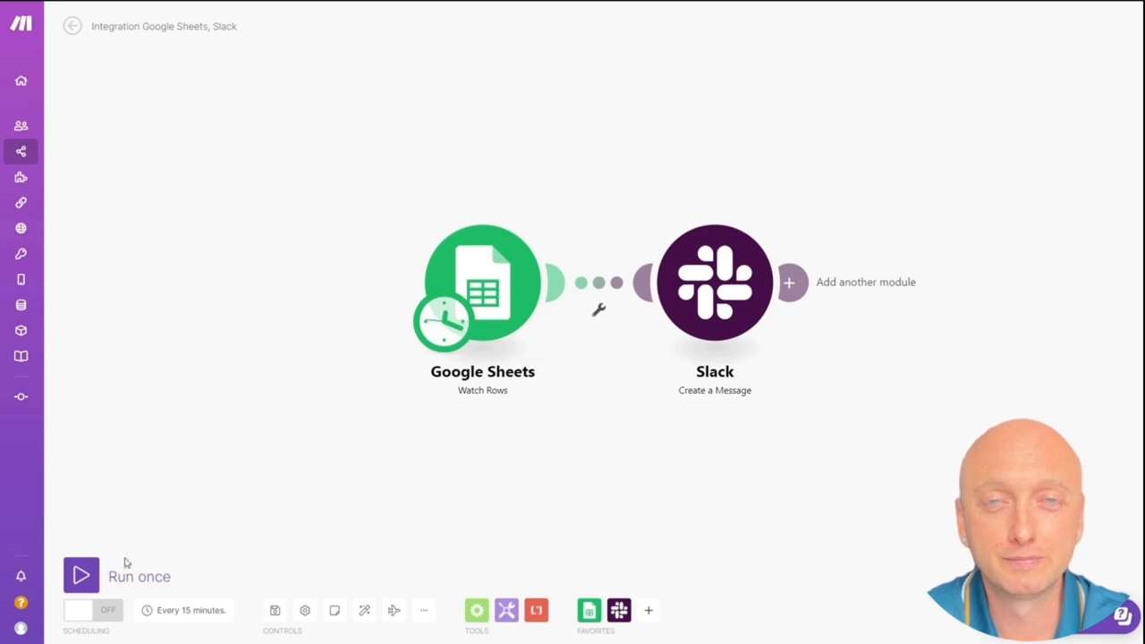
{"action": "left_click", "coordinate": [81, 577]}
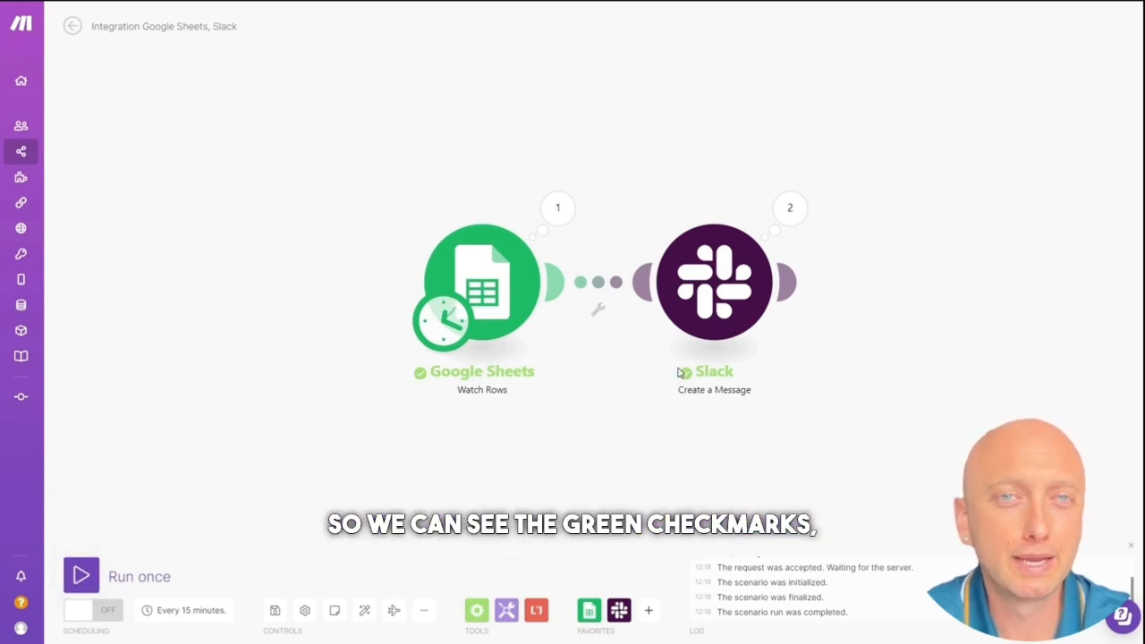
Step: Inspect the run's output bundles for the Google Sheets module and the first operation's details for the Slack module
{"action": "left_click", "coordinate": [557, 212]}
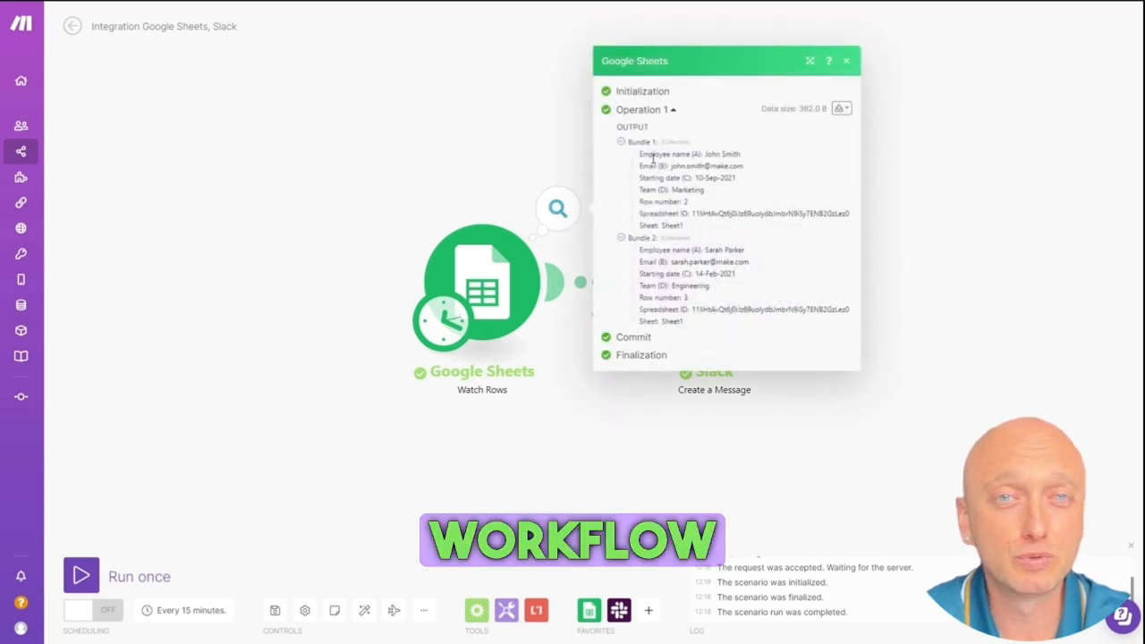
{"action": "left_click", "coordinate": [578, 405]}
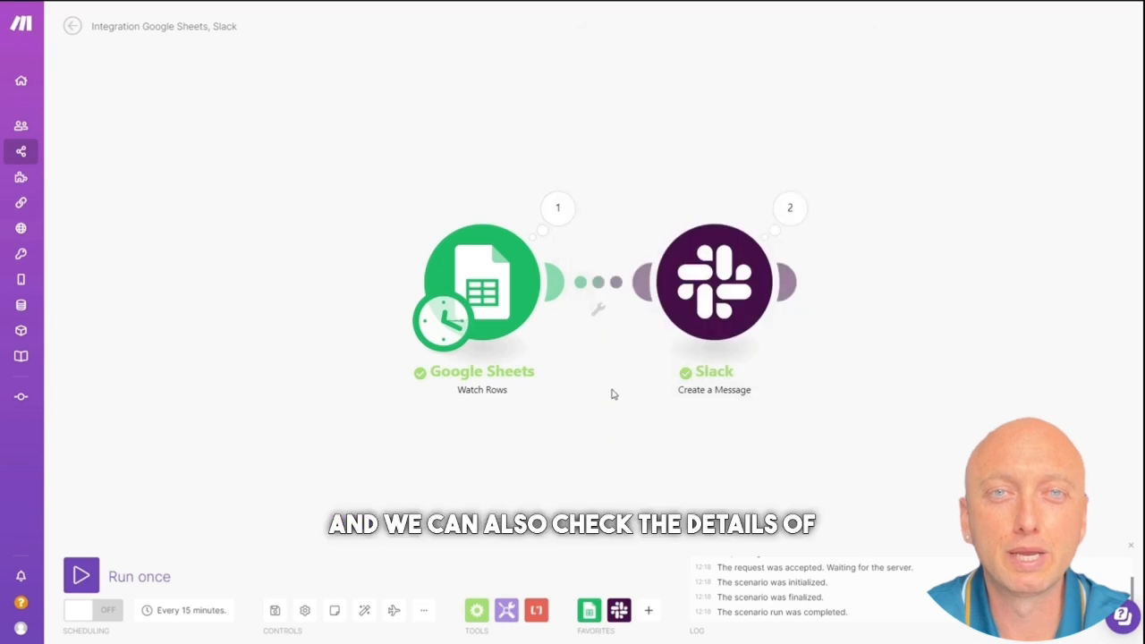
{"action": "left_click", "coordinate": [806, 208]}
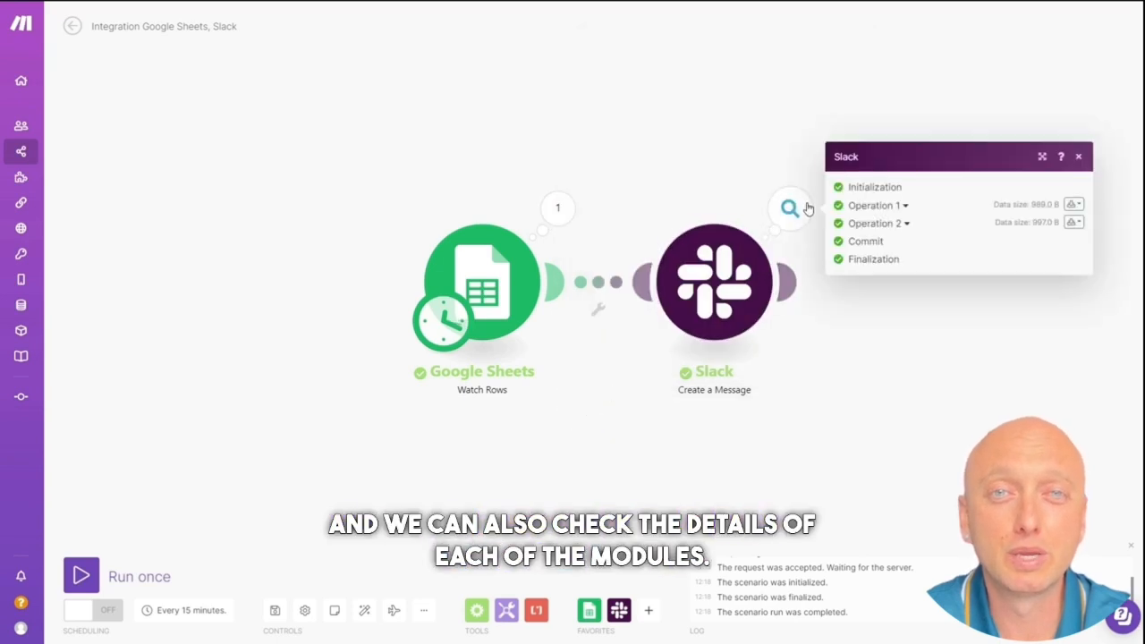
{"action": "left_click", "coordinate": [868, 206]}
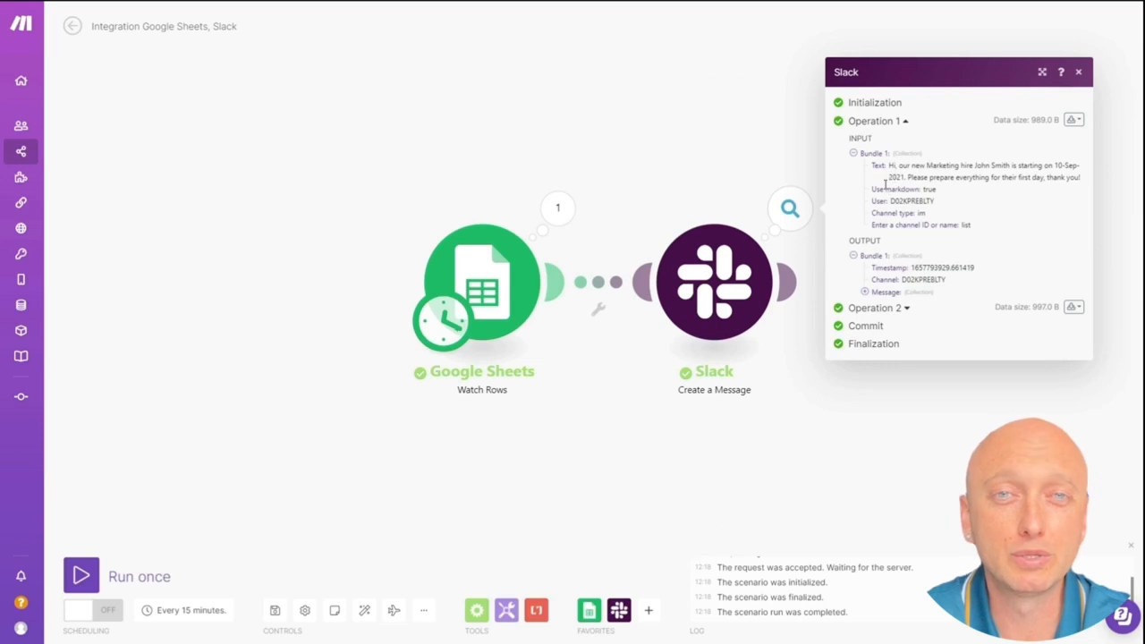
{"action": "left_click", "coordinate": [877, 425]}
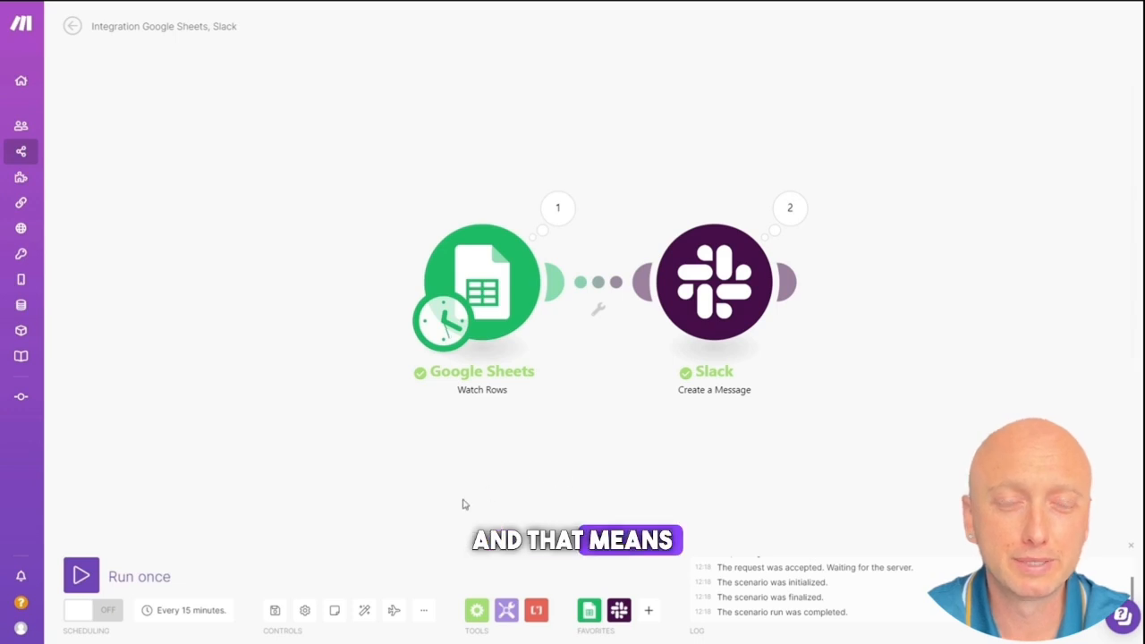
Step: Schedule the scenario to run every day at 09:00
{"action": "left_click", "coordinate": [202, 617]}
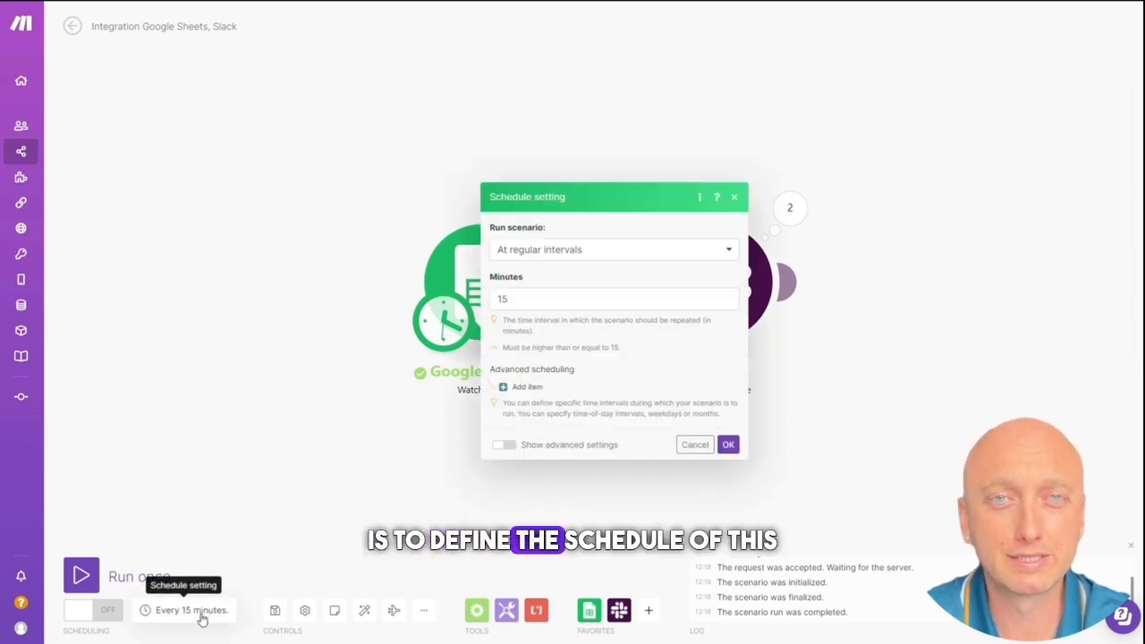
{"action": "left_click", "coordinate": [643, 255]}
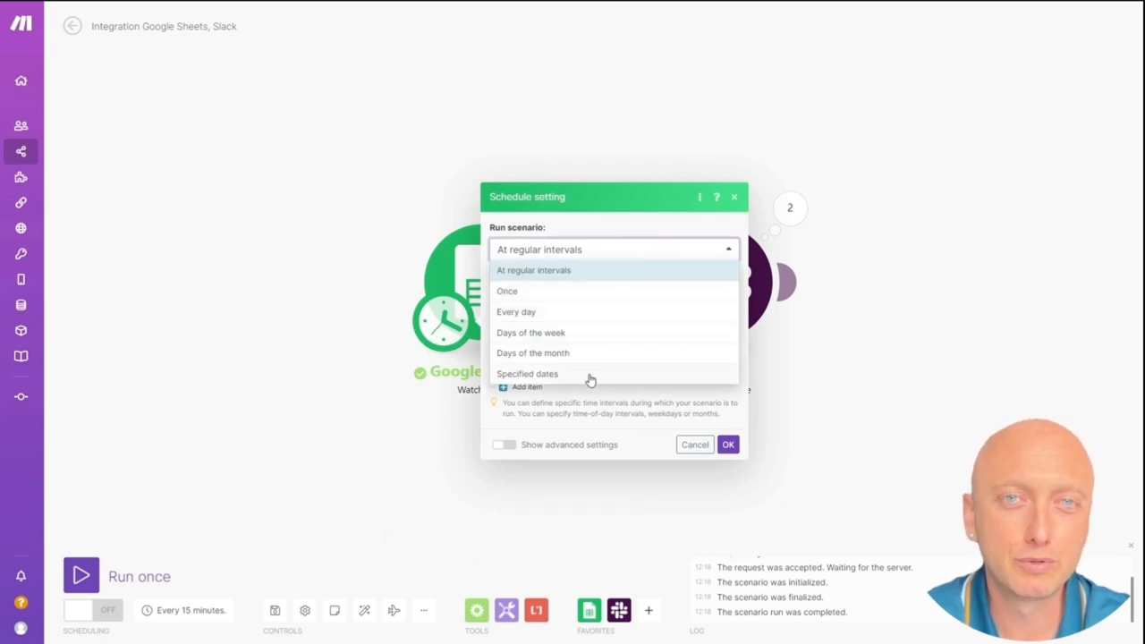
{"action": "left_click", "coordinate": [603, 313]}
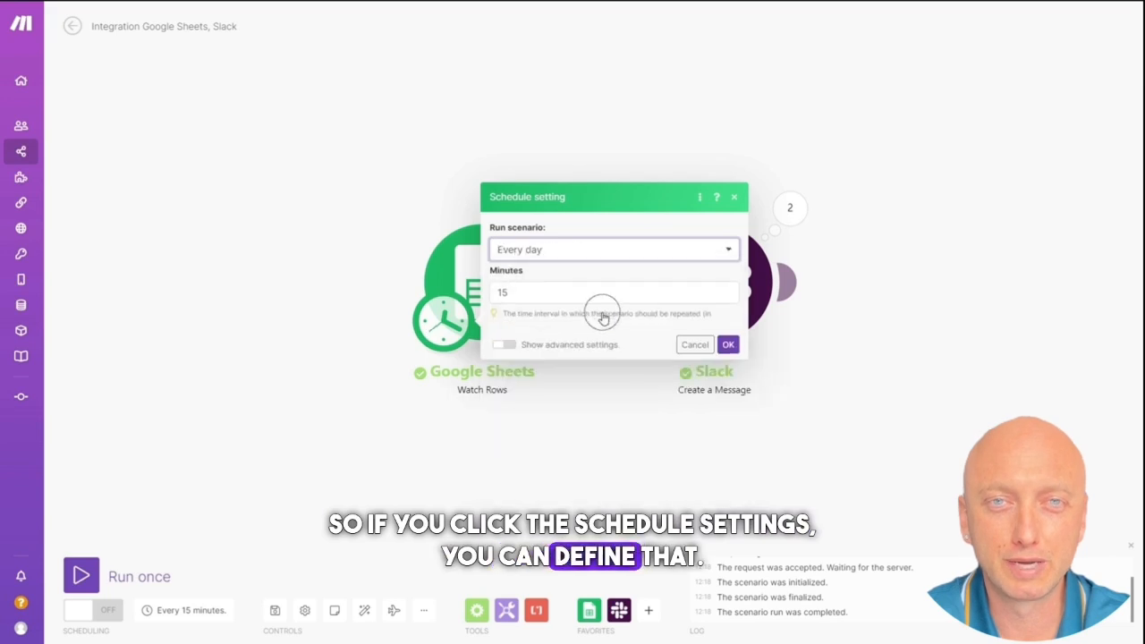
{"action": "left_click", "coordinate": [542, 341]}
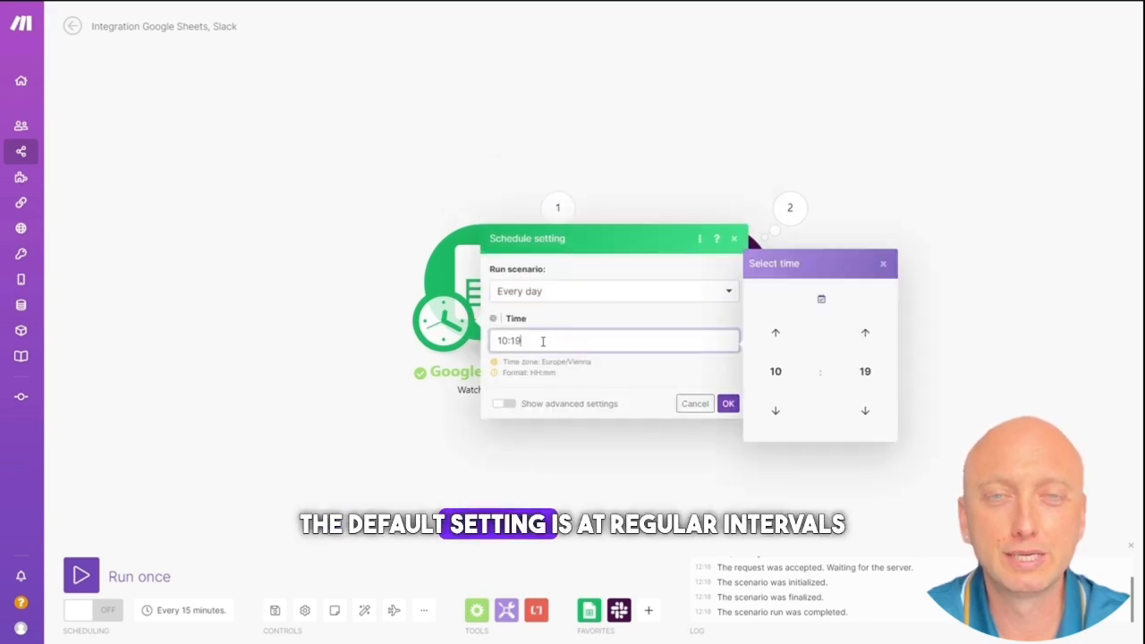
{"action": "left_click", "coordinate": [776, 411]}
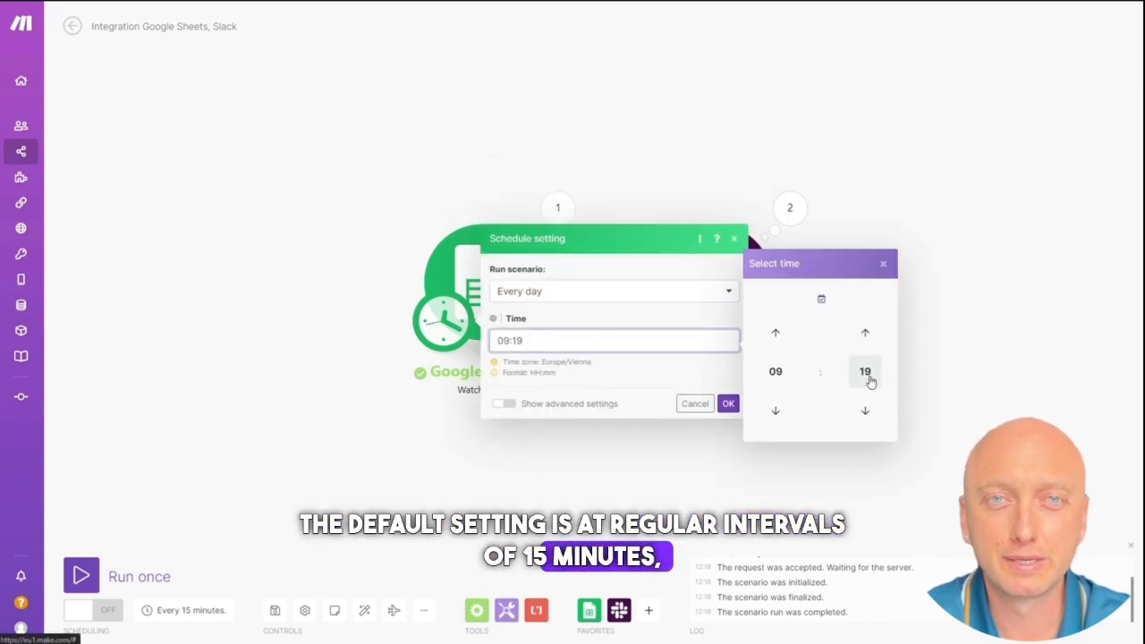
{"action": "left_click", "coordinate": [871, 381]}
{"action": "left_click", "coordinate": [772, 343]}
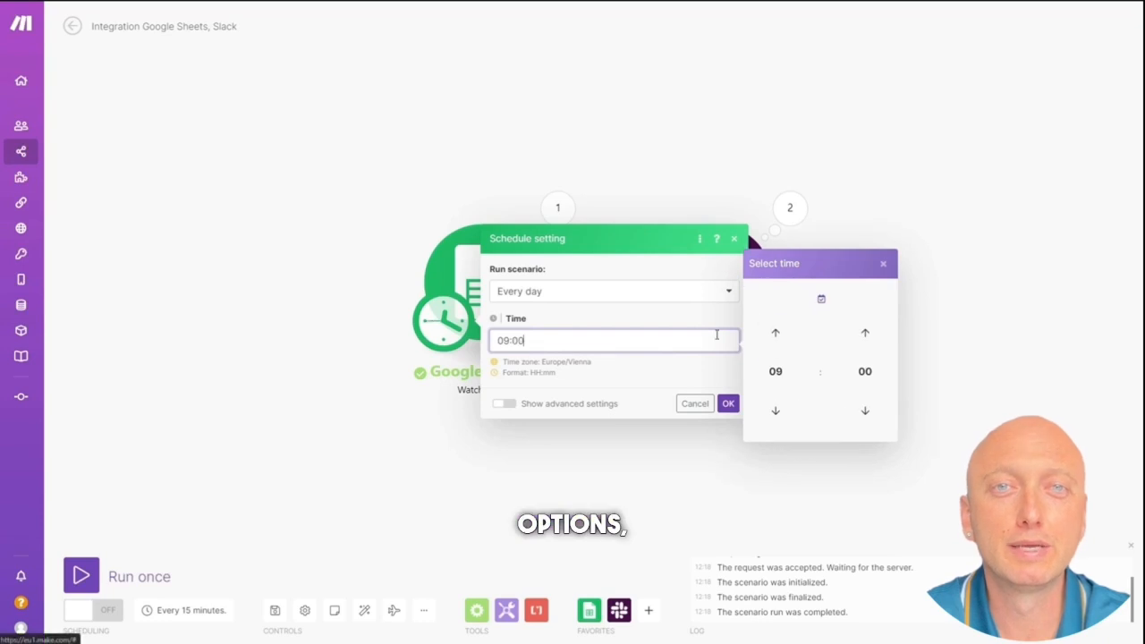
{"action": "left_click", "coordinate": [729, 403]}
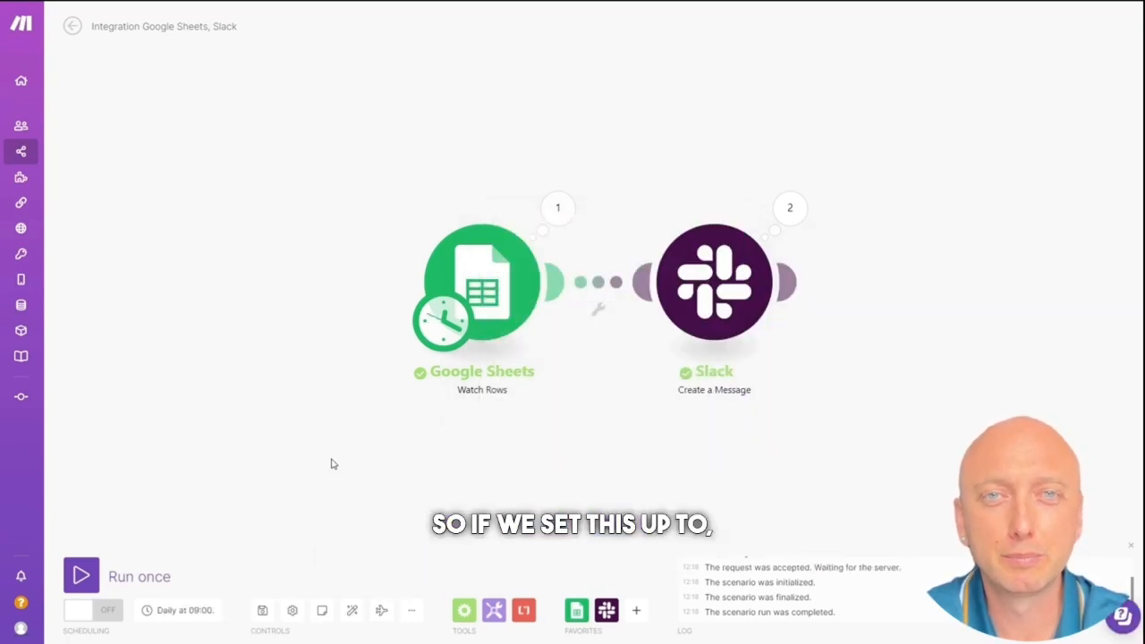
Step: Activate the scenario's scheduling and save the scenario
{"action": "left_click", "coordinate": [105, 617]}
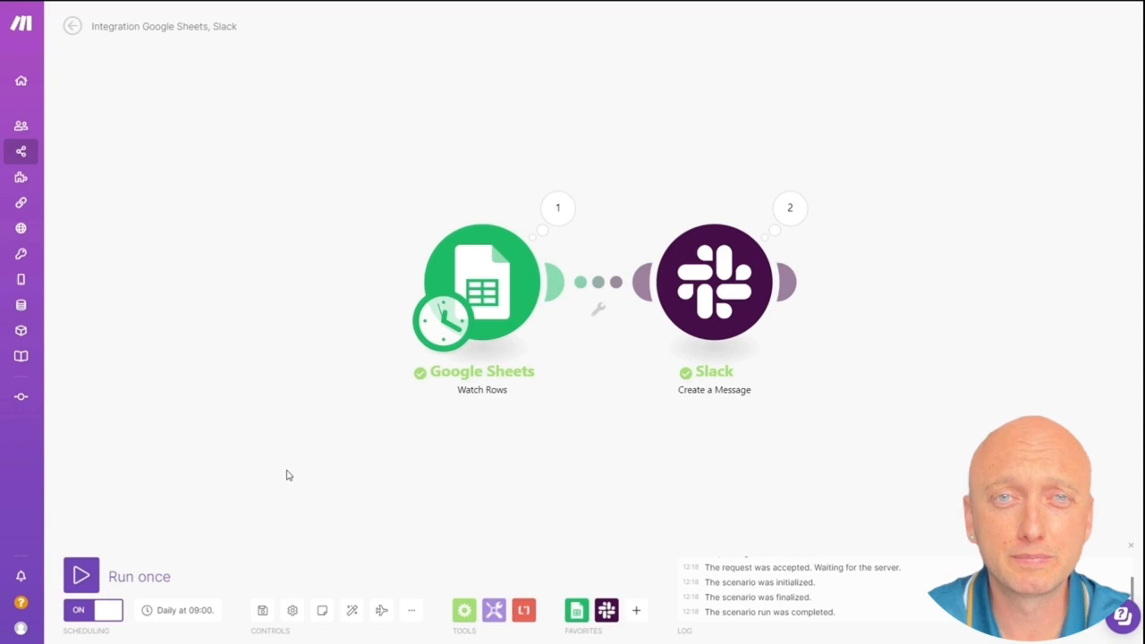
{"action": "left_click", "coordinate": [263, 613]}
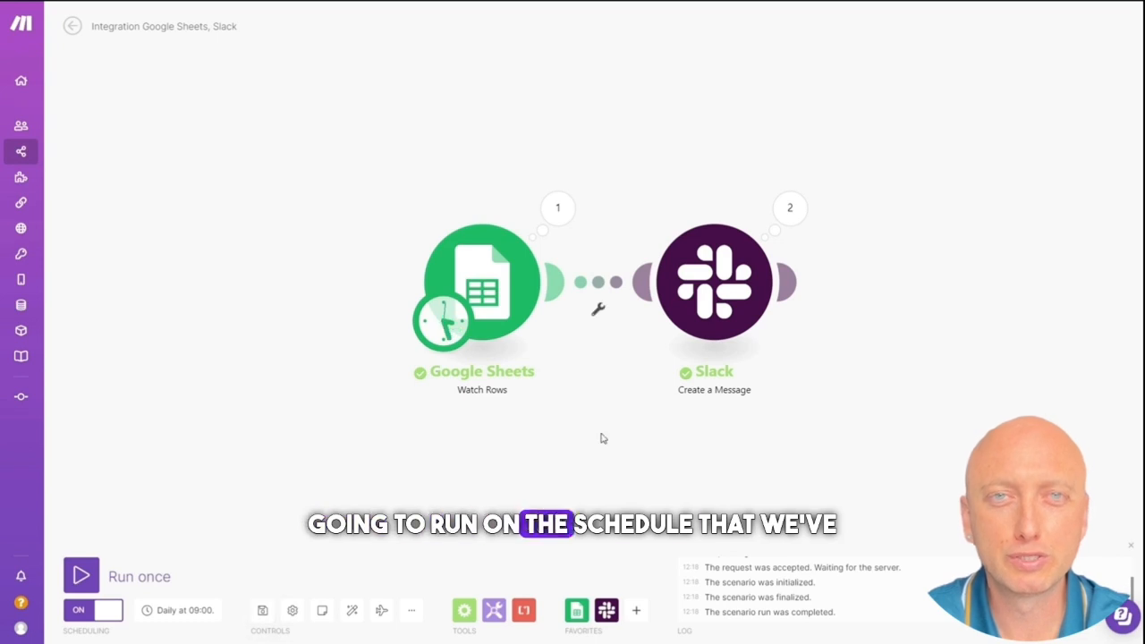
Step: Open Integration Google Sheets, Slack from the list of all scenarios and view its execution history
{"action": "left_click", "coordinate": [35, 160]}
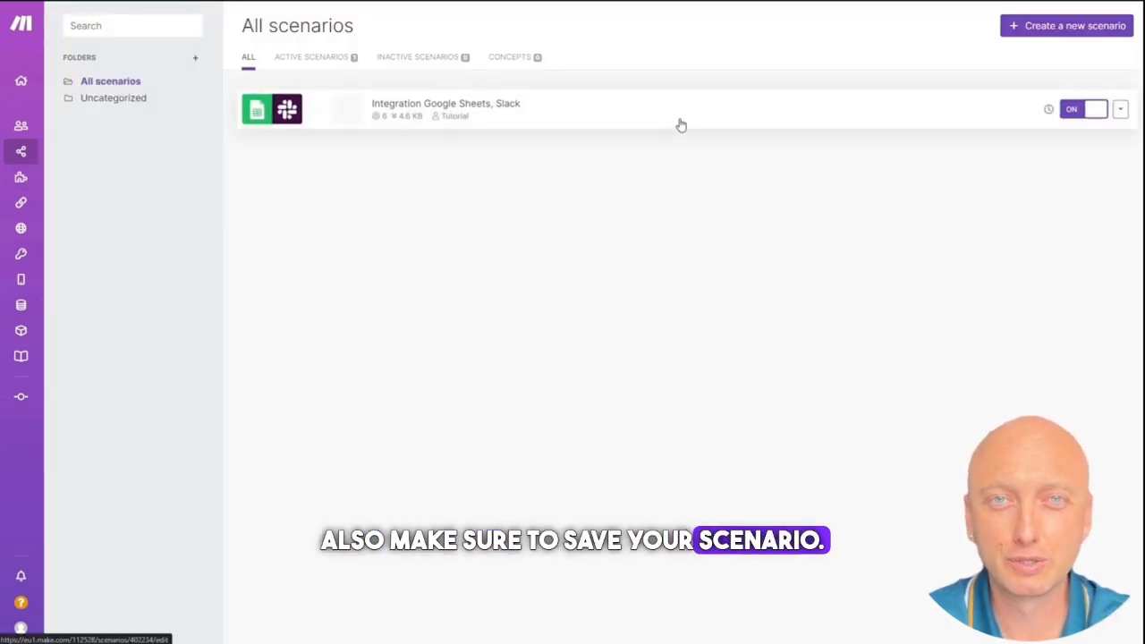
{"action": "left_click", "coordinate": [680, 123]}
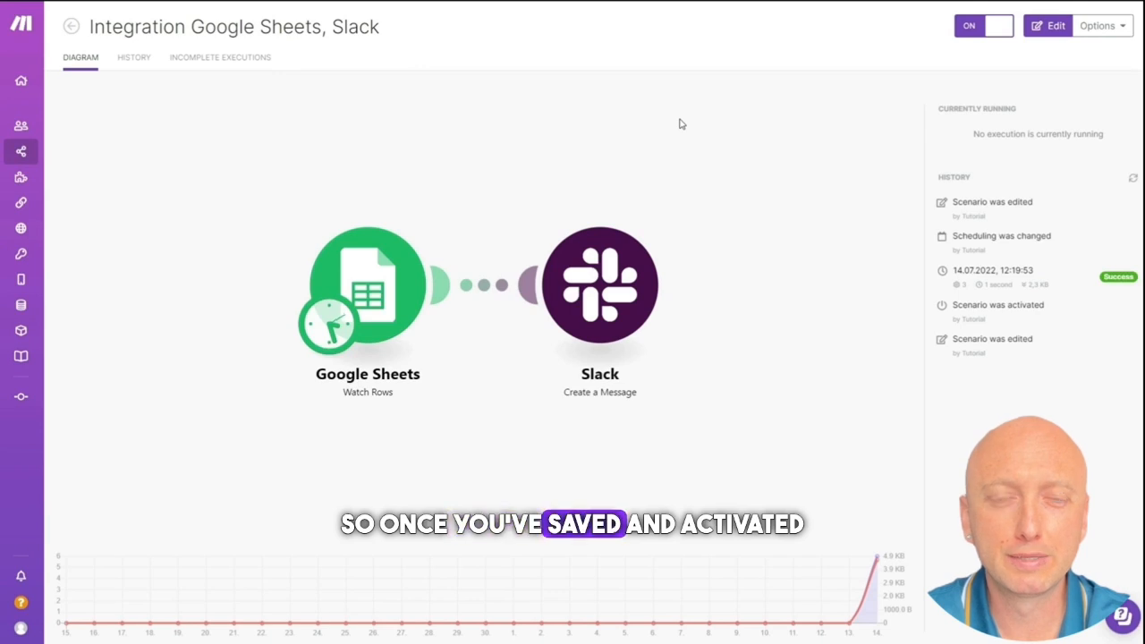
{"action": "left_click", "coordinate": [136, 58]}
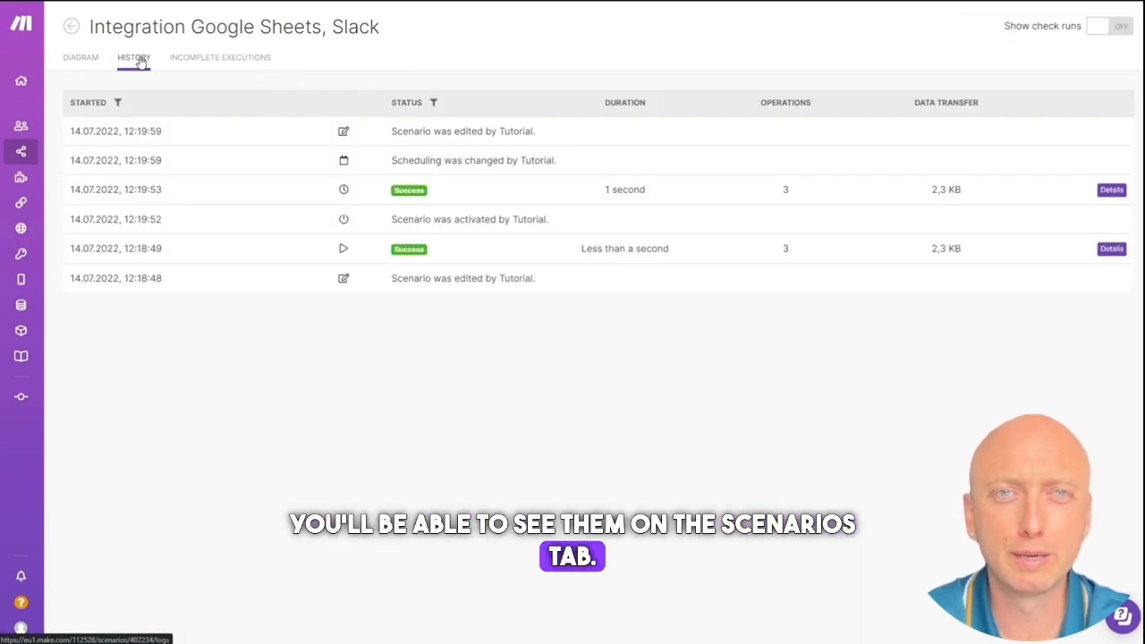
Step: Create a new scenario from the organization overview with the Gmail Watch emails trigger as its first module
{"action": "left_click", "coordinate": [45, 81]}
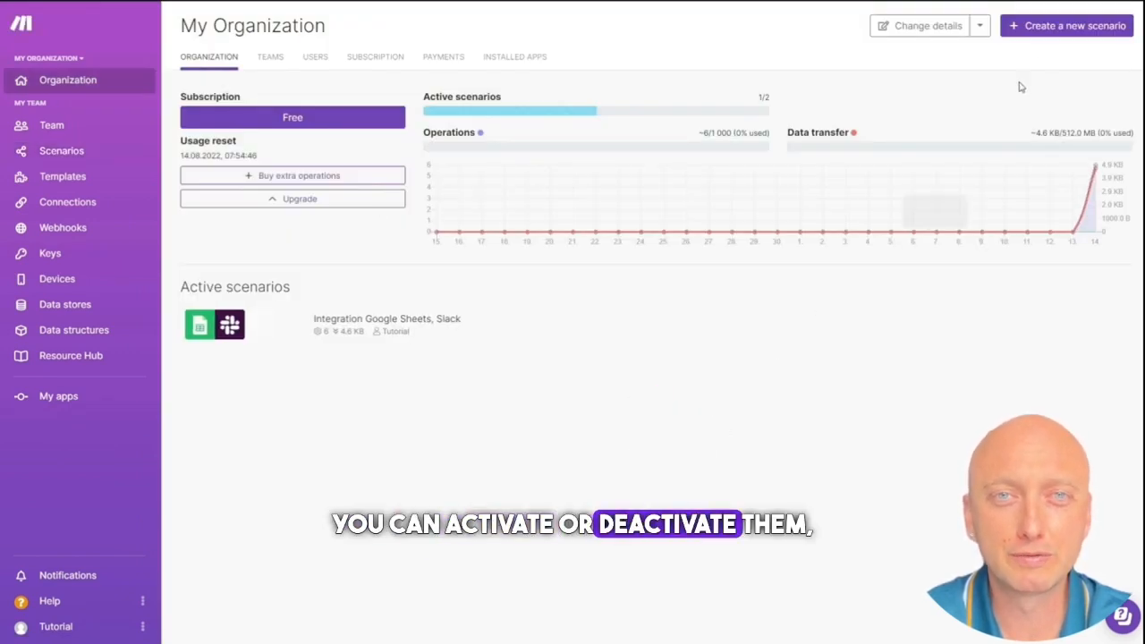
{"action": "left_click", "coordinate": [1058, 33]}
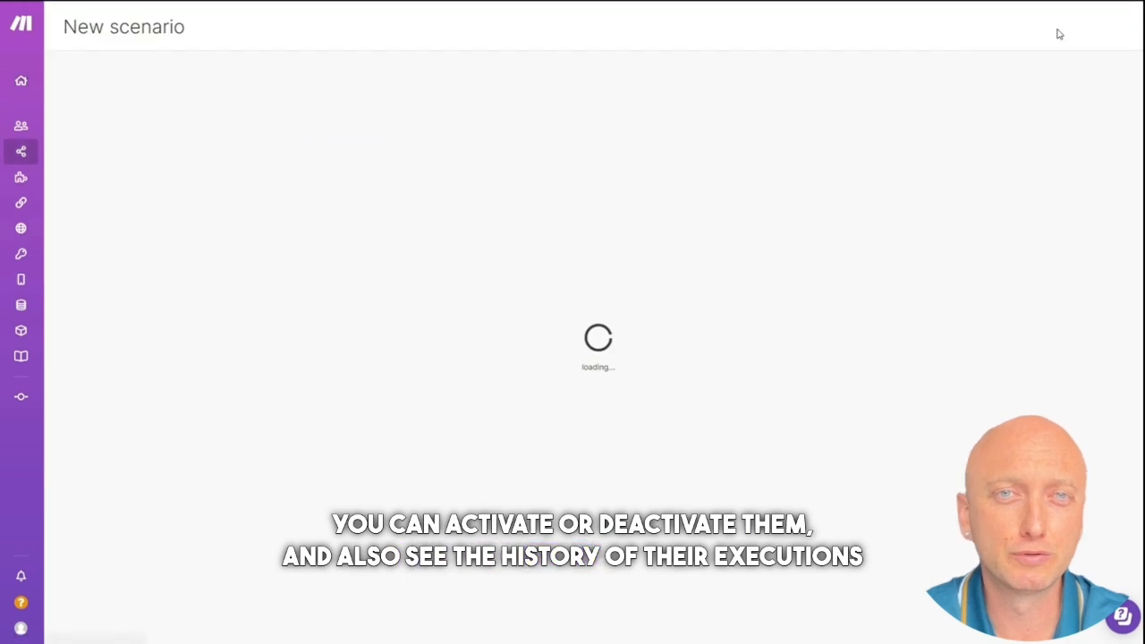
{"action": "left_click", "coordinate": [613, 295]}
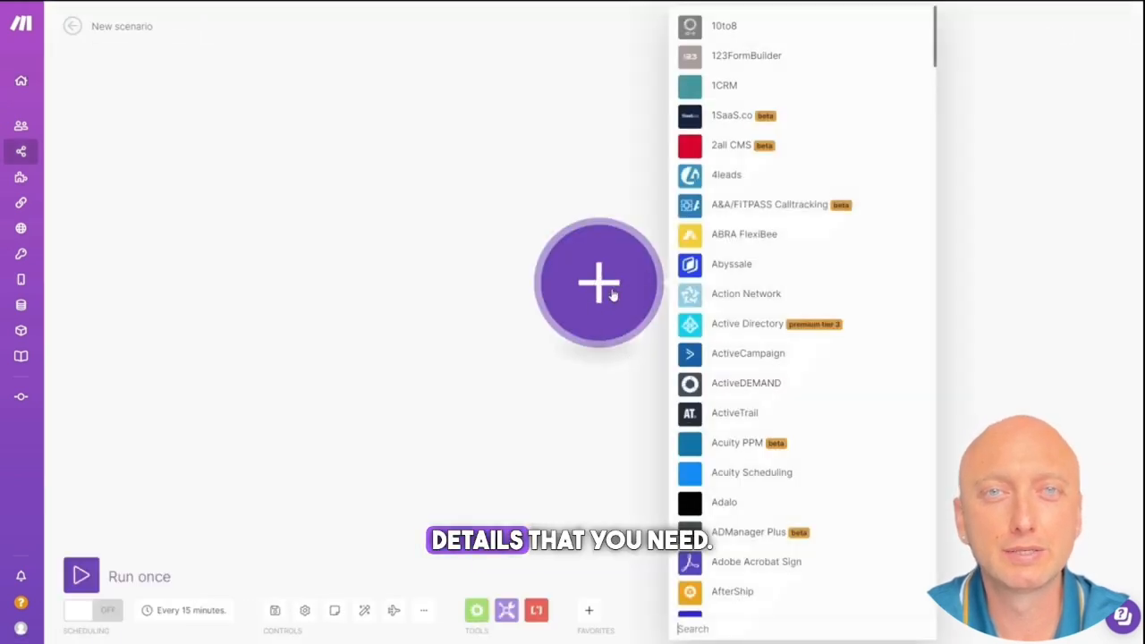
{"action": "type", "text": "gmail"}
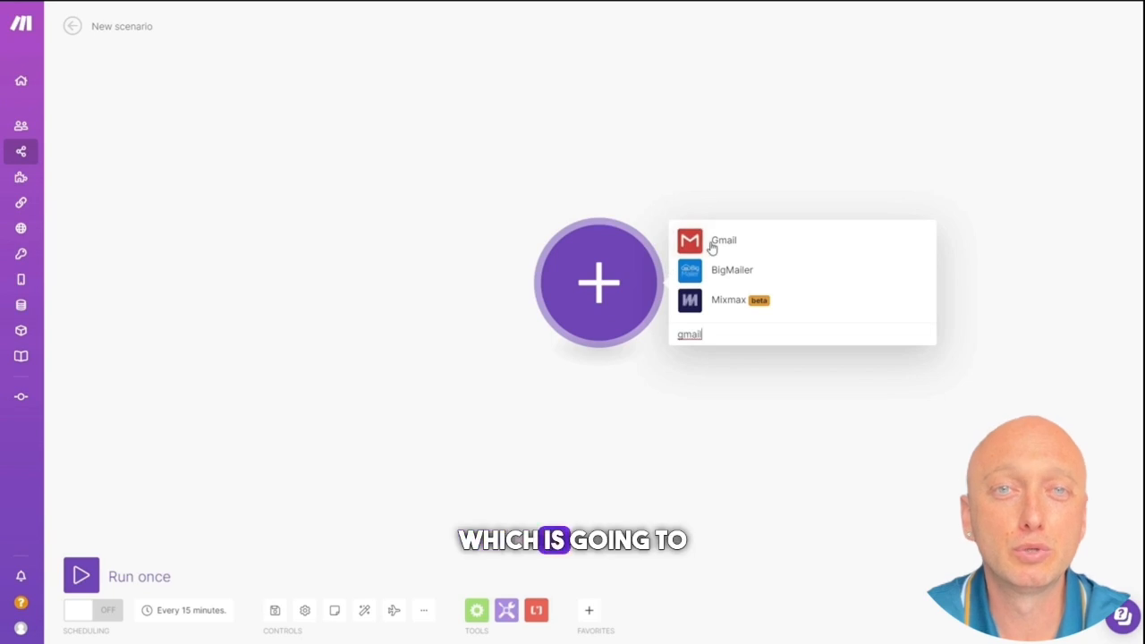
{"action": "left_click", "coordinate": [712, 248]}
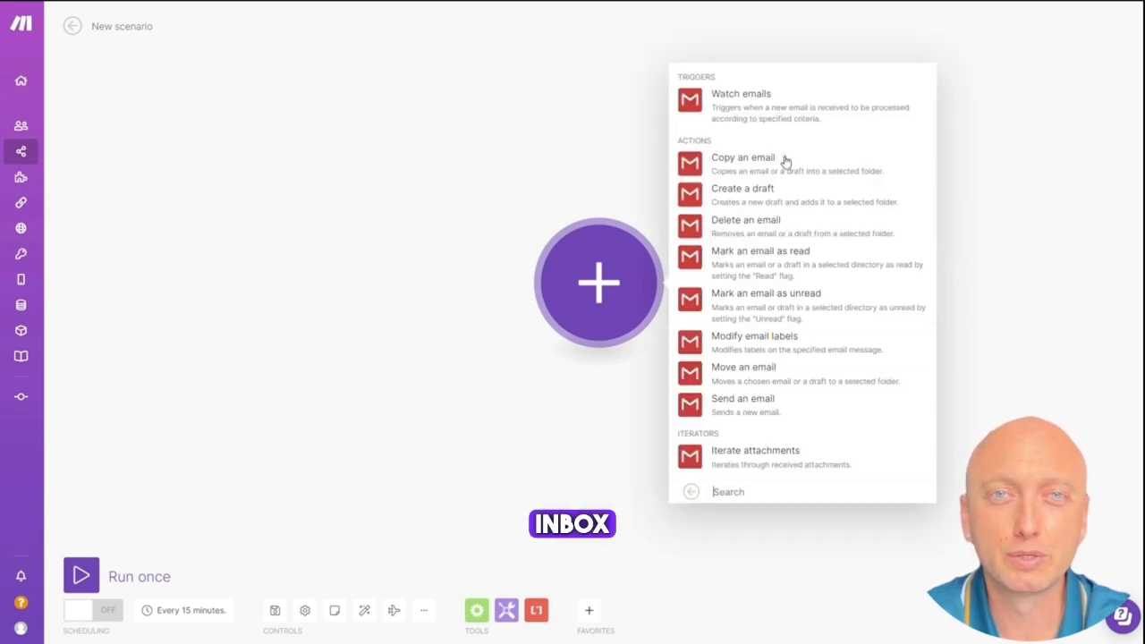
{"action": "left_click", "coordinate": [814, 109]}
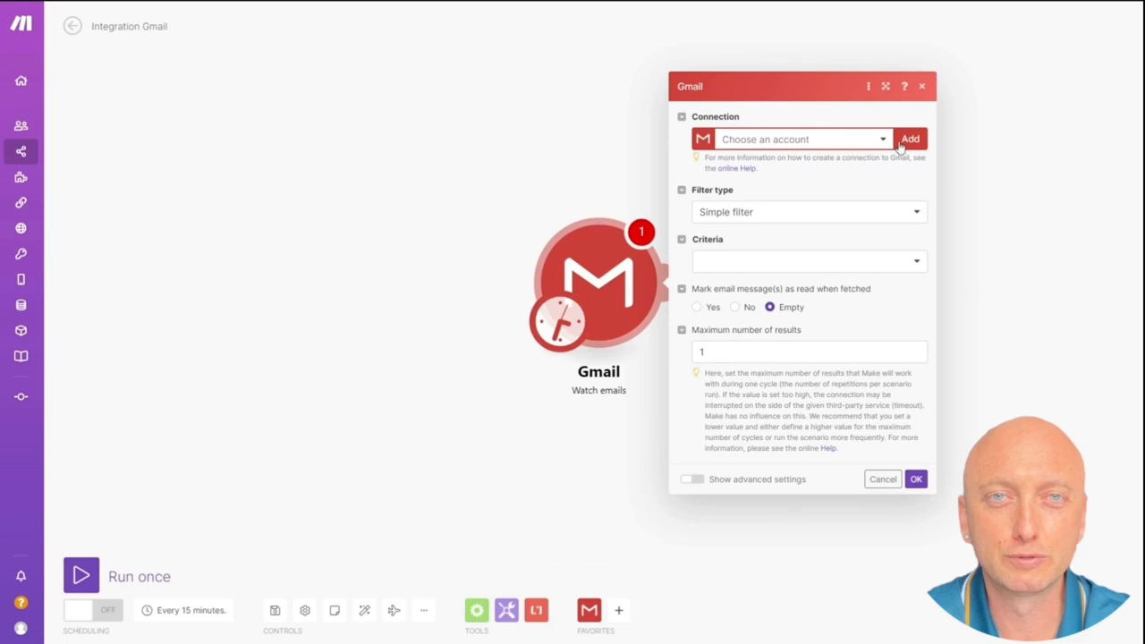
Step: Create a connection named My Google Restricted connection for the Gmail module, choosing a Google account and allowing access to its email
{"action": "left_click", "coordinate": [911, 140]}
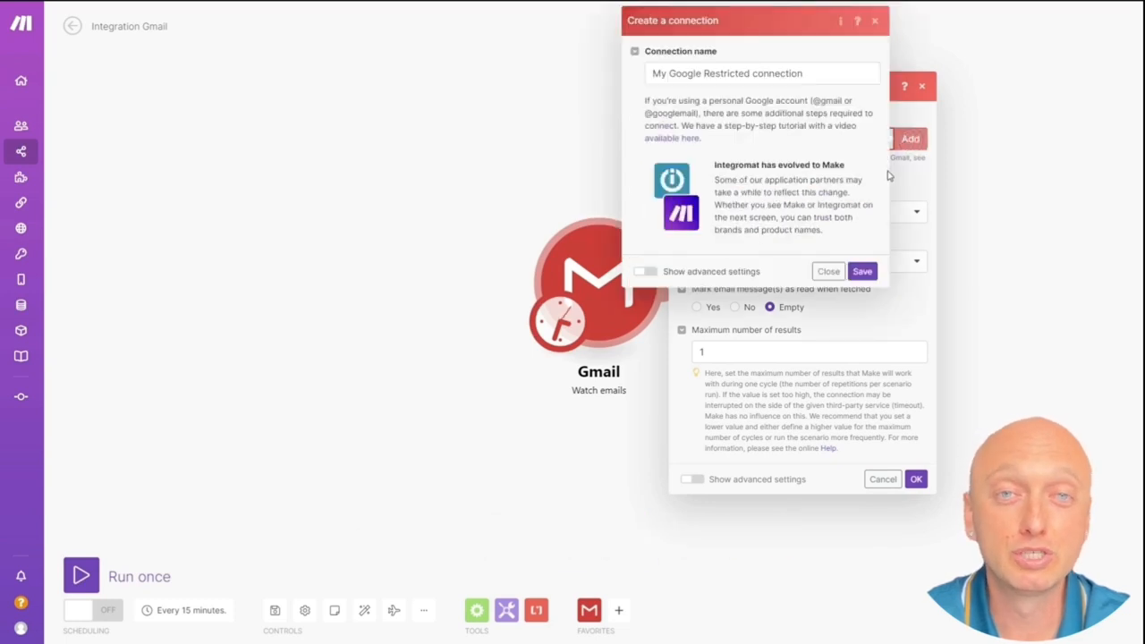
{"action": "left_click", "coordinate": [861, 272]}
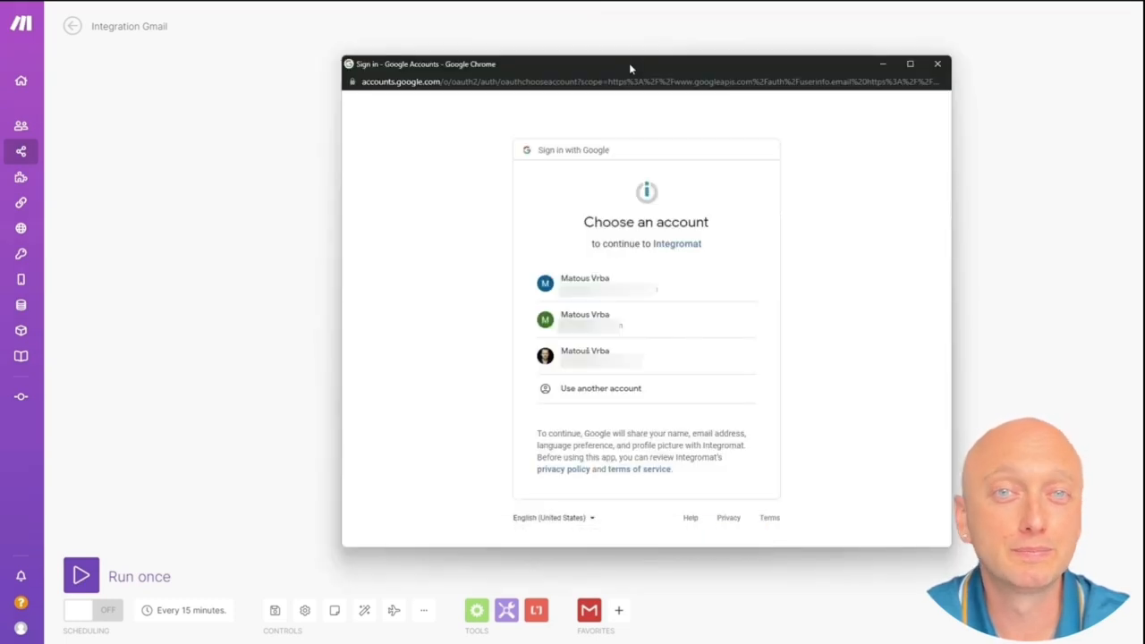
{"action": "left_click", "coordinate": [646, 330]}
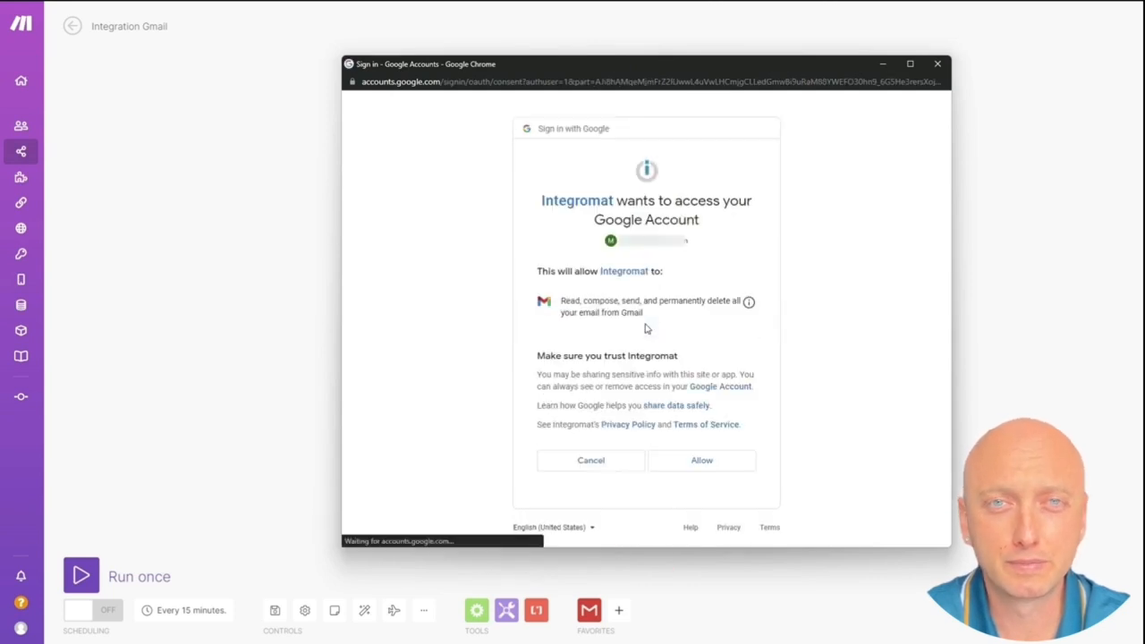
{"action": "left_click", "coordinate": [714, 464]}
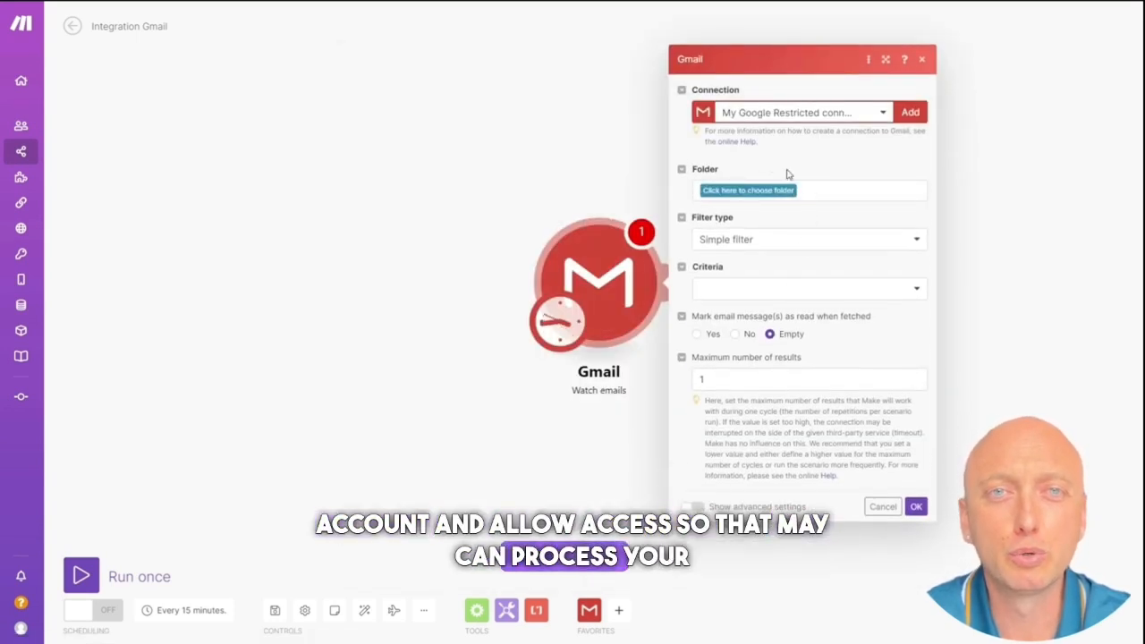
{"action": "left_click", "coordinate": [910, 112]}
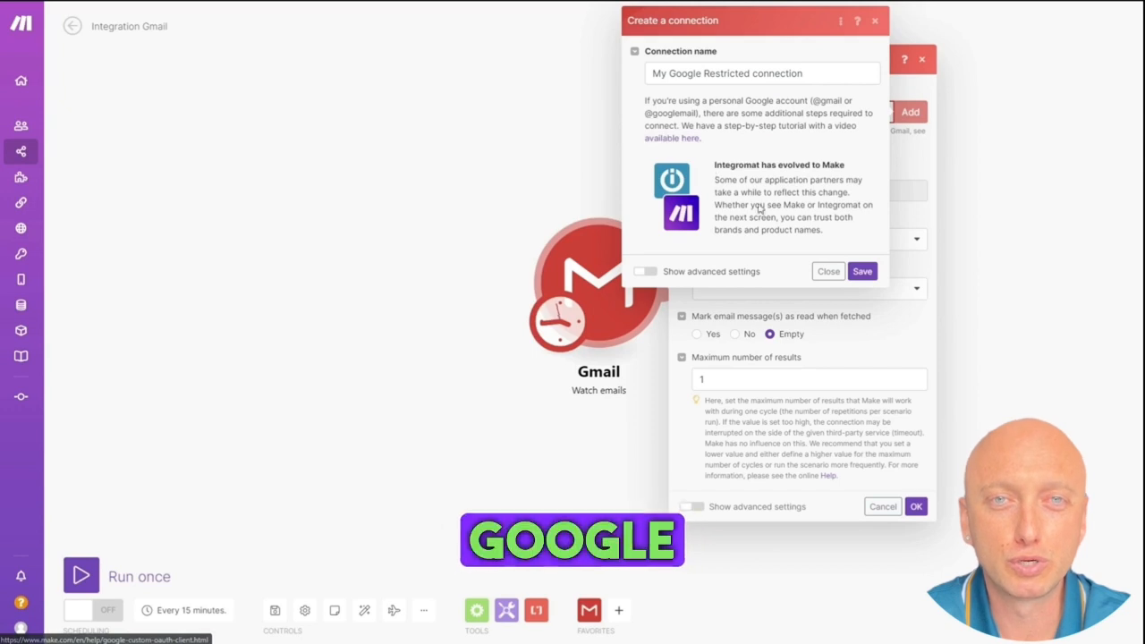
{"action": "left_click", "coordinate": [831, 271]}
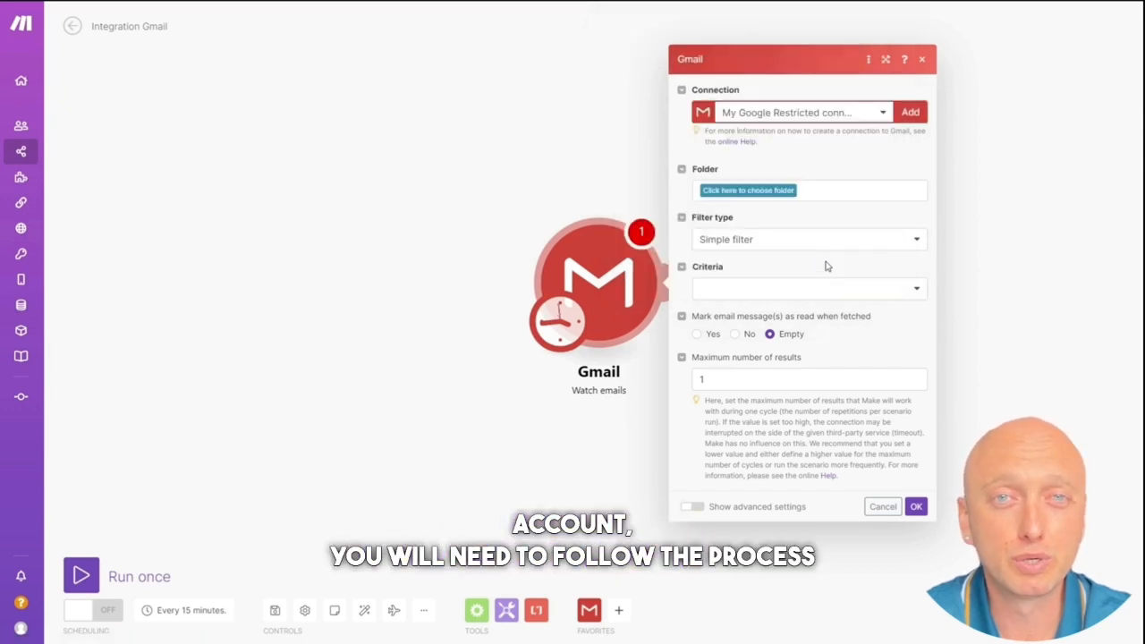
Step: Set the watched Gmail folder to Inbox and the filter type to Gmail filter
{"action": "left_click", "coordinate": [733, 195]}
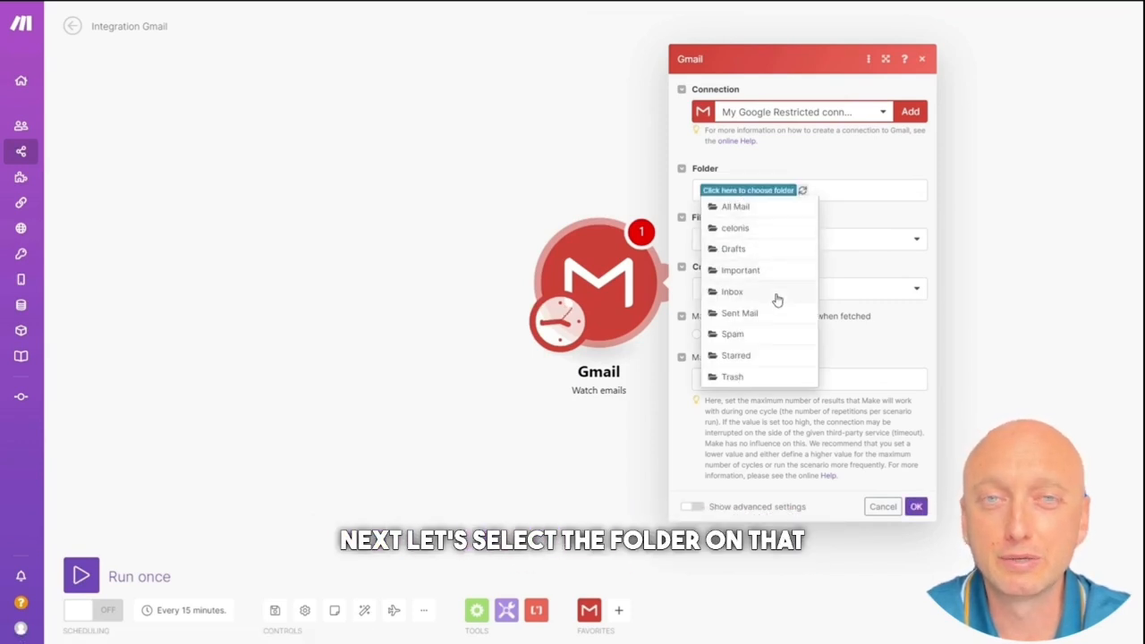
{"action": "left_click", "coordinate": [777, 295]}
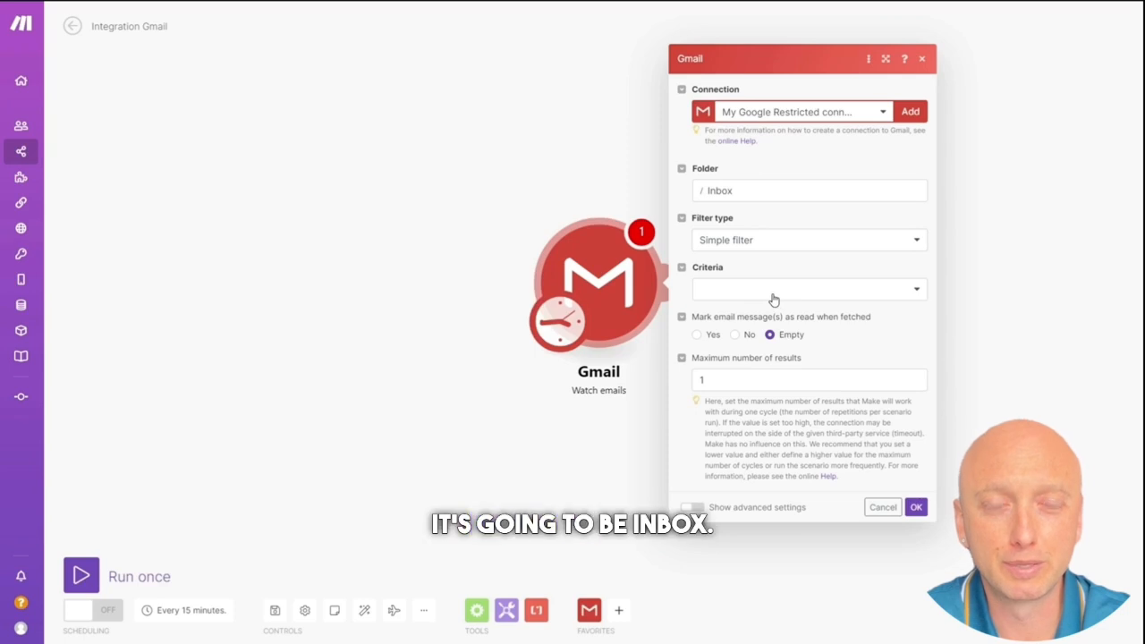
{"action": "left_click", "coordinate": [741, 242]}
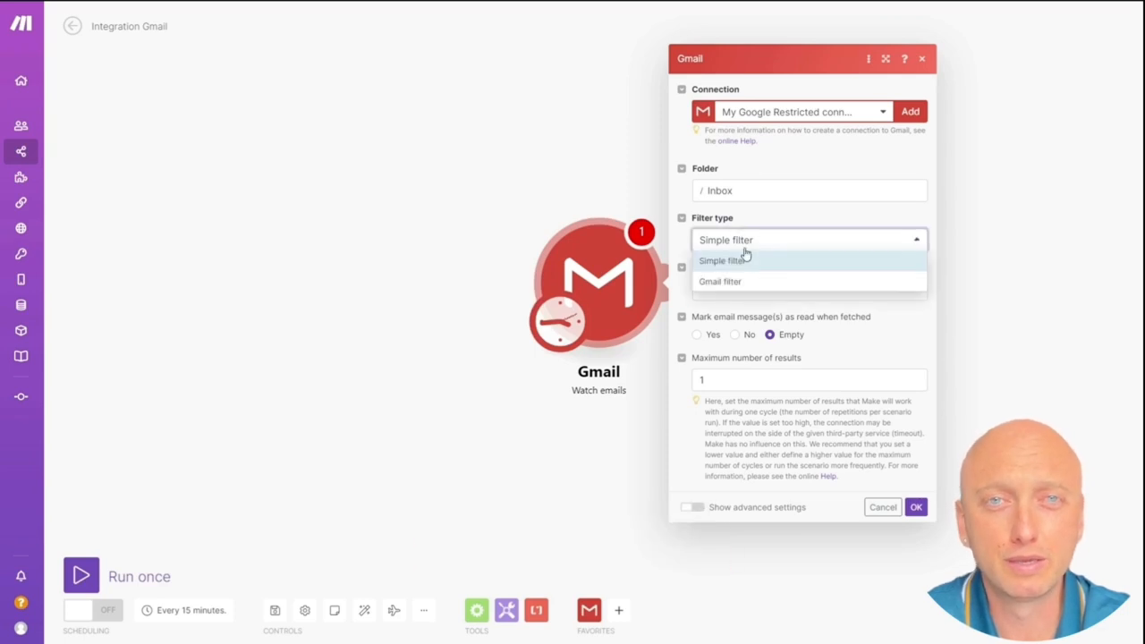
{"action": "left_click", "coordinate": [769, 283]}
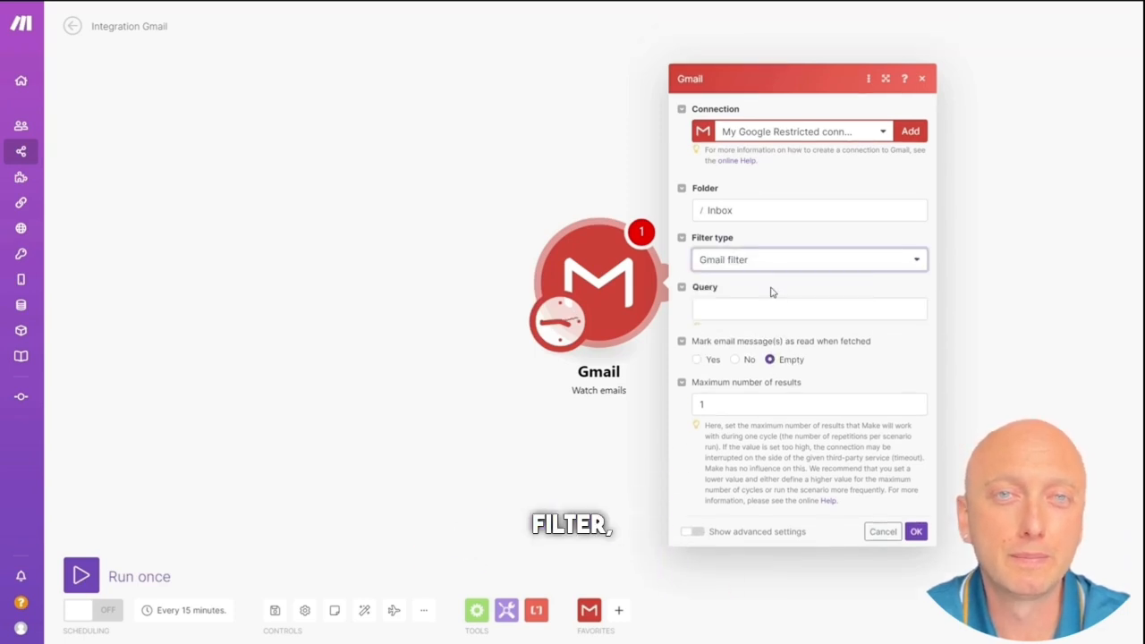
Step: Set the Gmail query to the exact phrase "Expense report" in quotation marks and confirm the module with a maximum of 1 result
{"action": "left_click", "coordinate": [762, 276]}
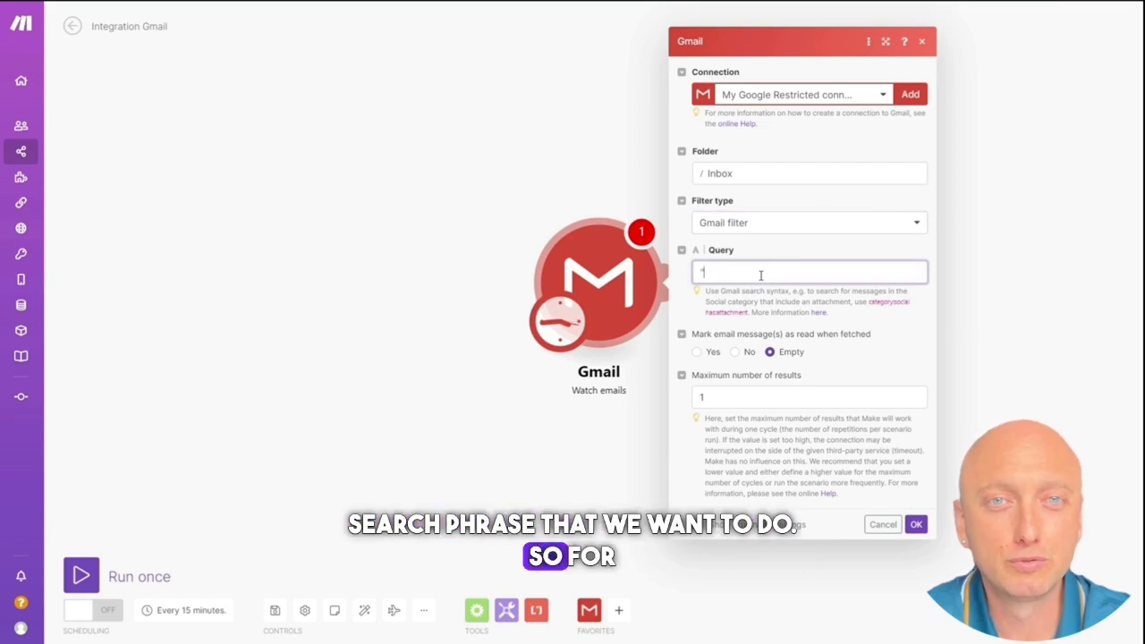
{"action": "type", "text": "\"Expense repo"}
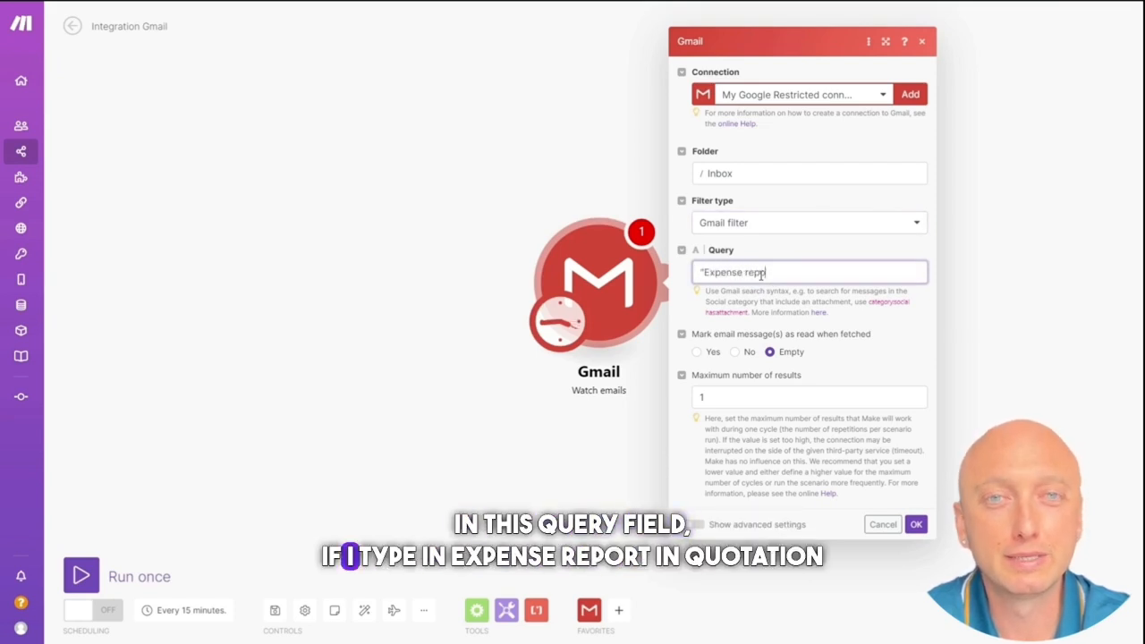
{"action": "type", "text": "rt\""}
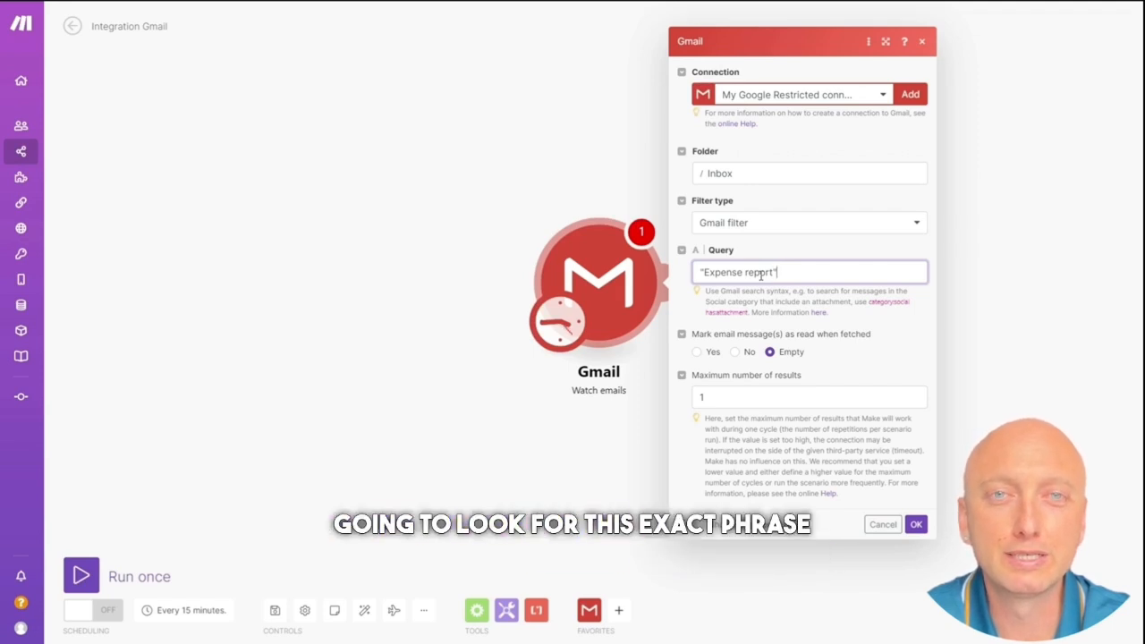
{"action": "left_click", "coordinate": [759, 396]}
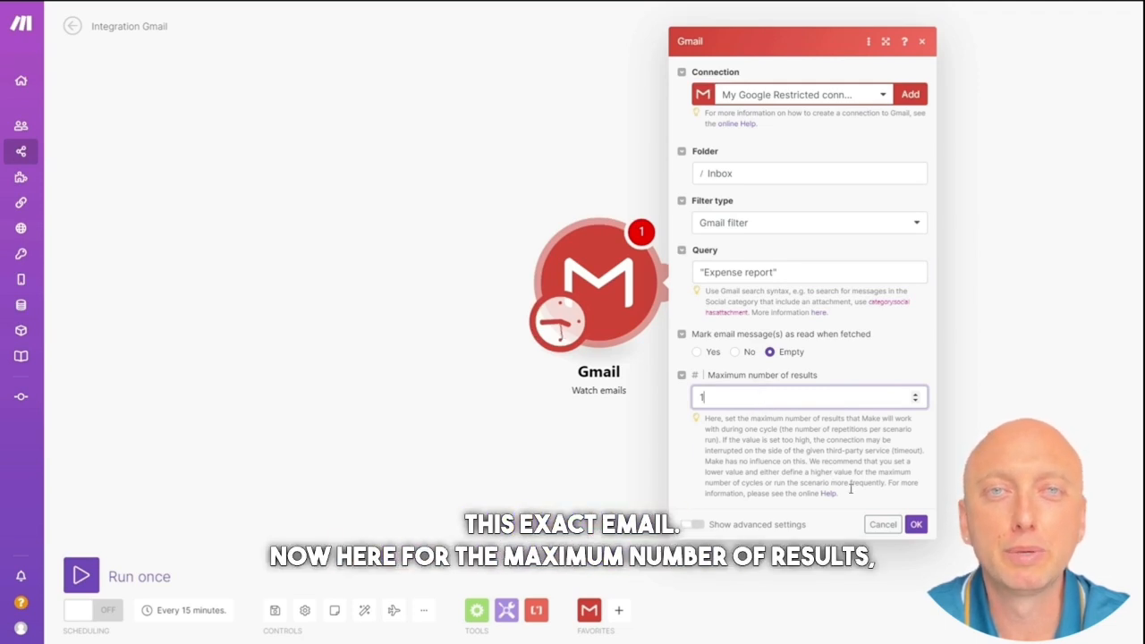
{"action": "left_click", "coordinate": [916, 525]}
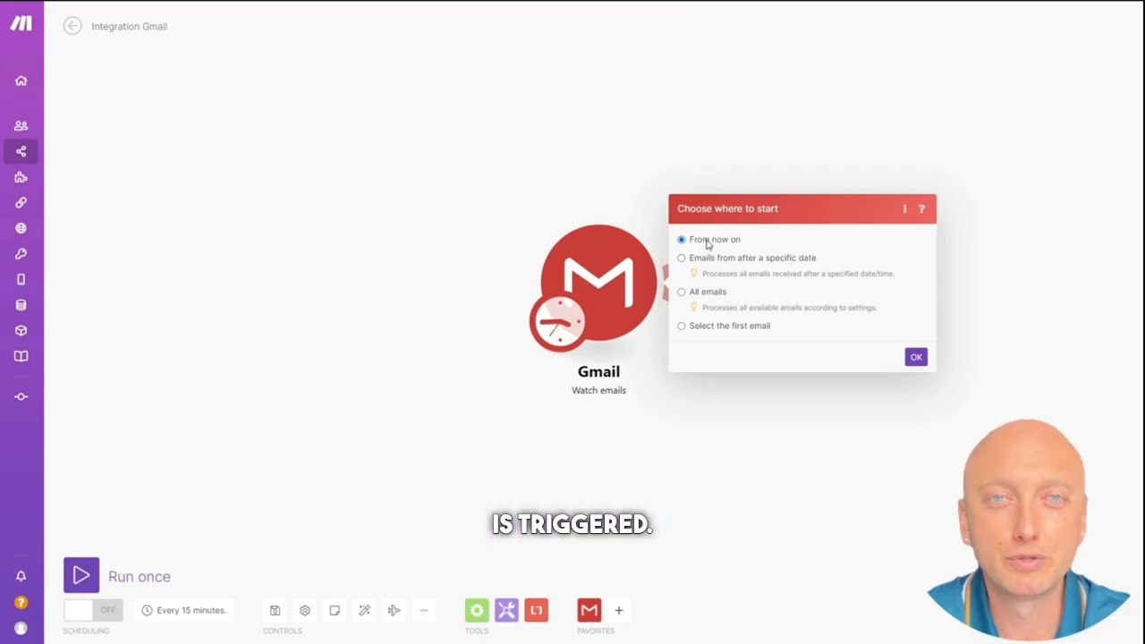
Step: Start the email processing from a selected first email, choosing the one titled Expense report 07-234
{"action": "left_click", "coordinate": [743, 260]}
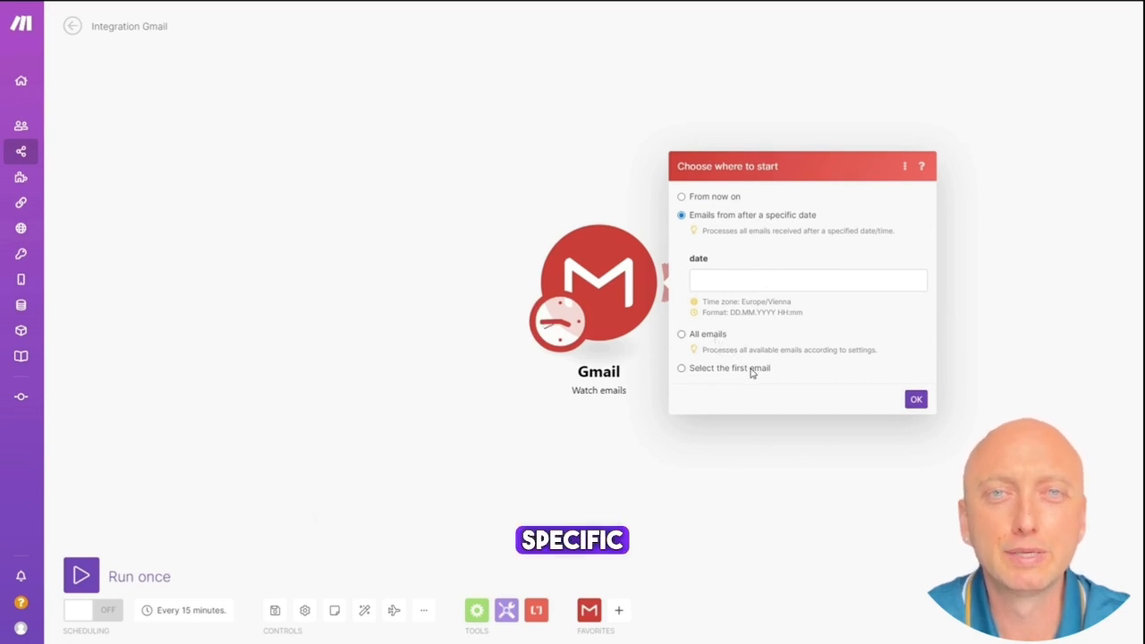
{"action": "left_click", "coordinate": [751, 370]}
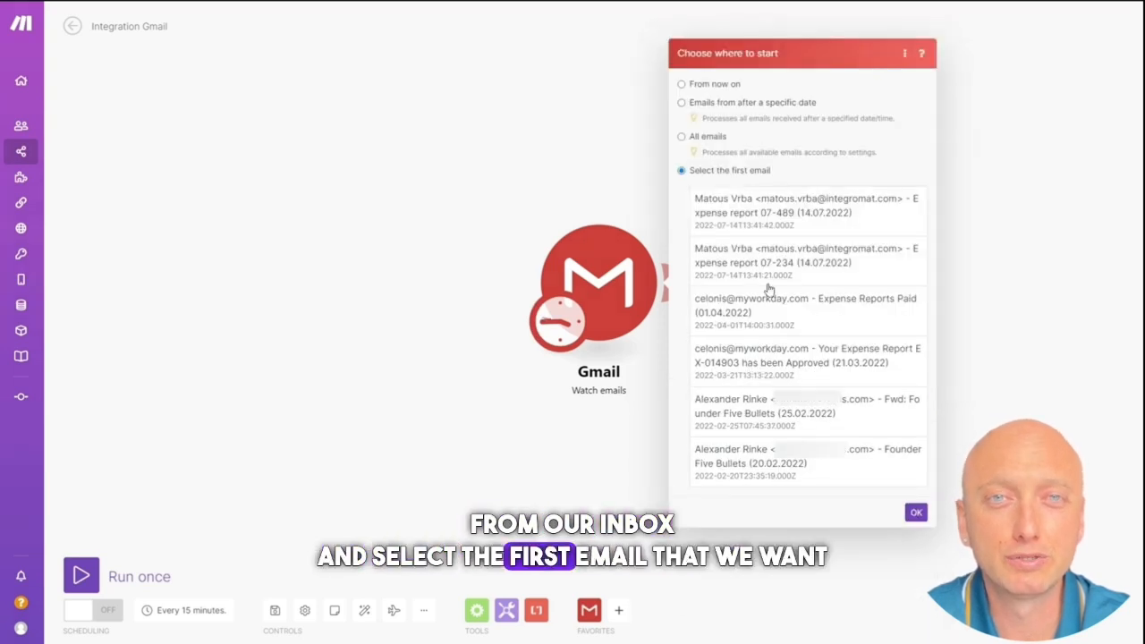
{"action": "left_click", "coordinate": [804, 266]}
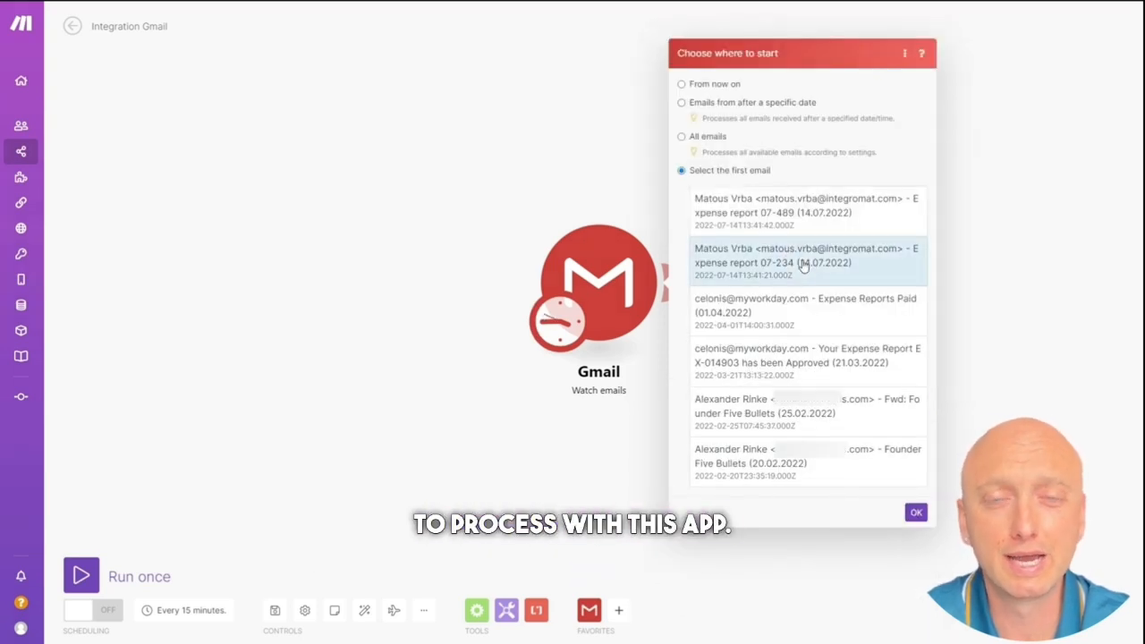
{"action": "left_click", "coordinate": [916, 513]}
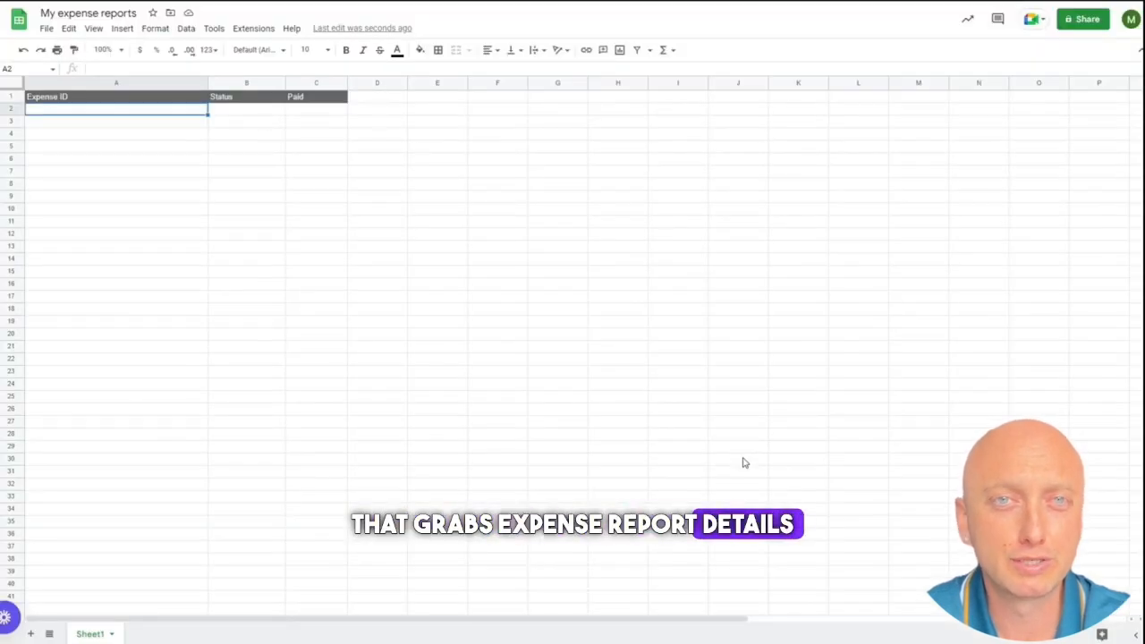
Step: Switch to the My expense reports spreadsheet in Google Sheets and examine its Expense ID, Status and Paid header cells
{"action": "left_click", "coordinate": [166, 98]}
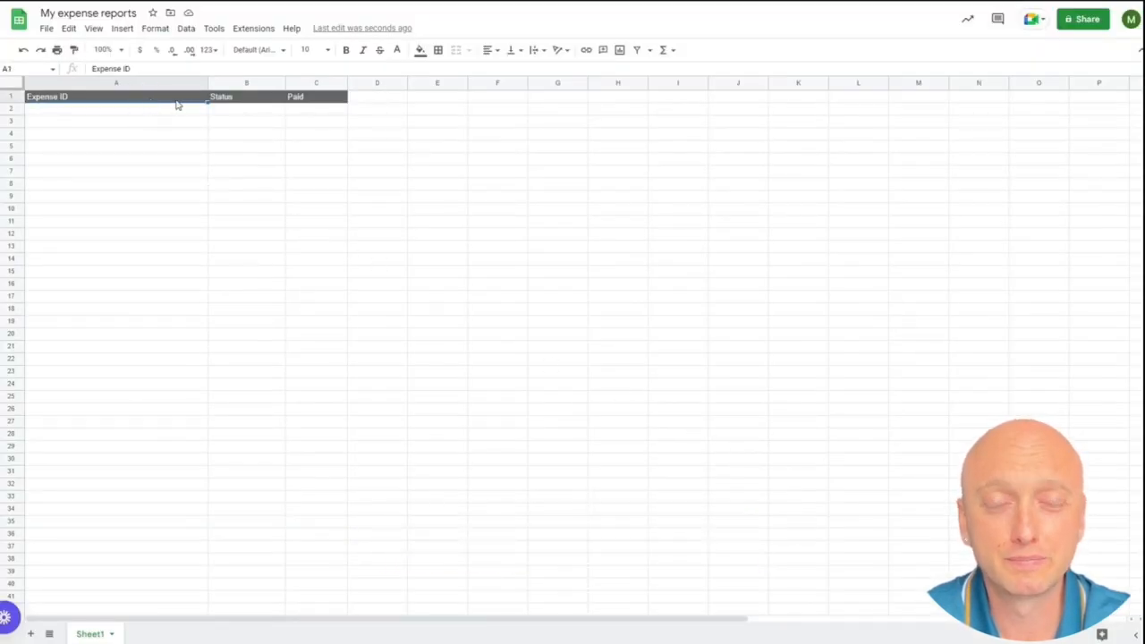
{"action": "left_click", "coordinate": [243, 98]}
{"action": "left_click", "coordinate": [311, 99]}
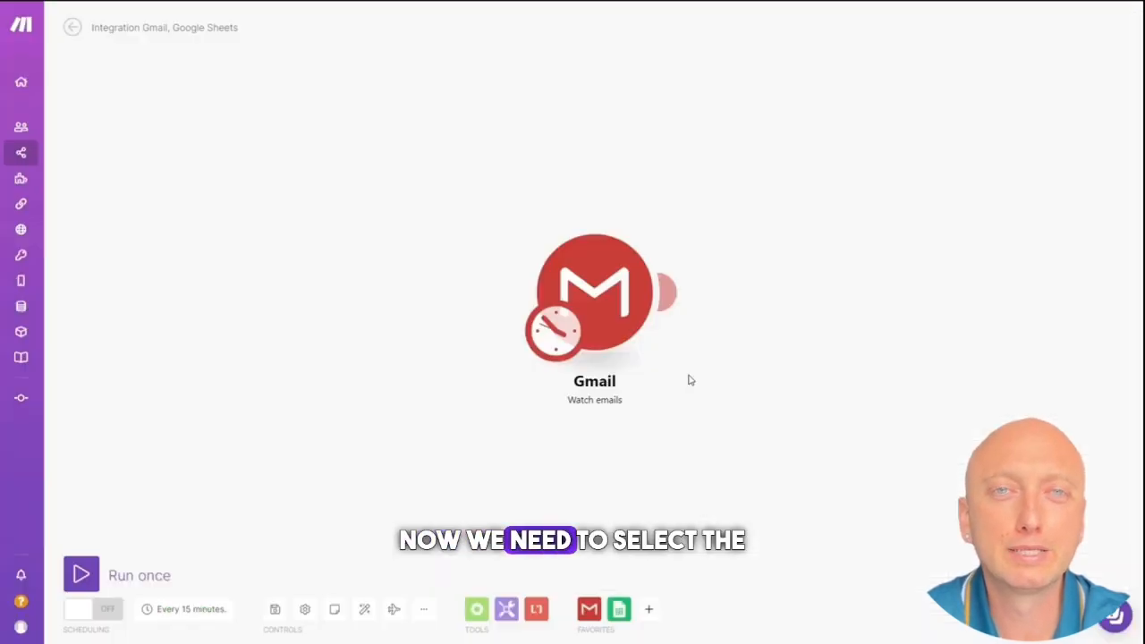
Step: Back in Make, add a Google Sheets Add a Row module after the Gmail trigger, using the existing Google connection
{"action": "left_click", "coordinate": [672, 294]}
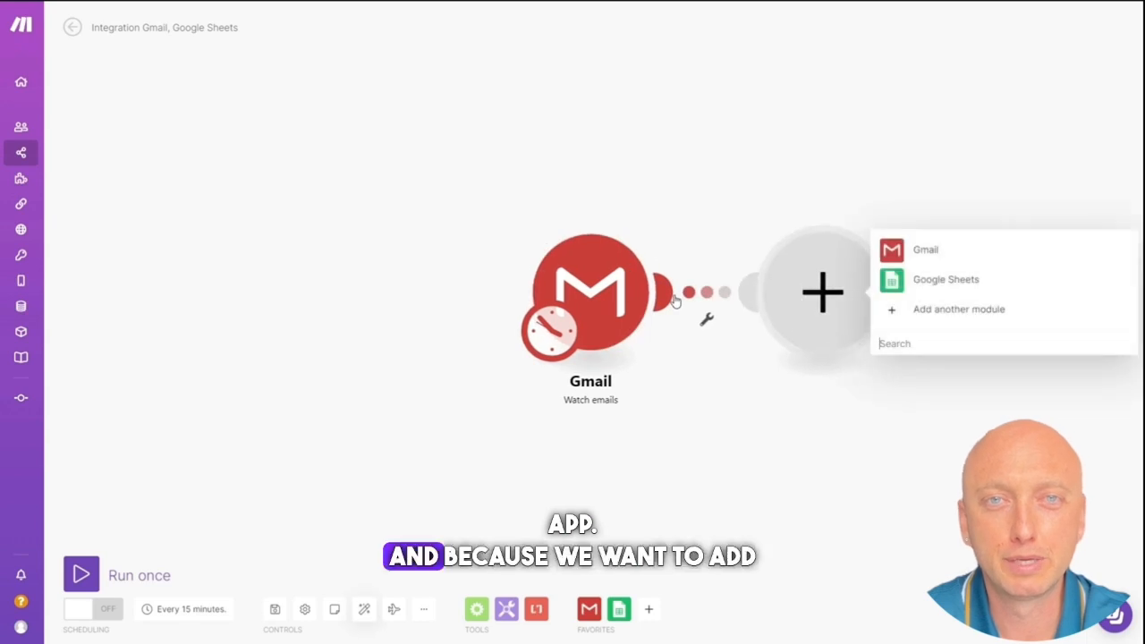
{"action": "left_click", "coordinate": [934, 282]}
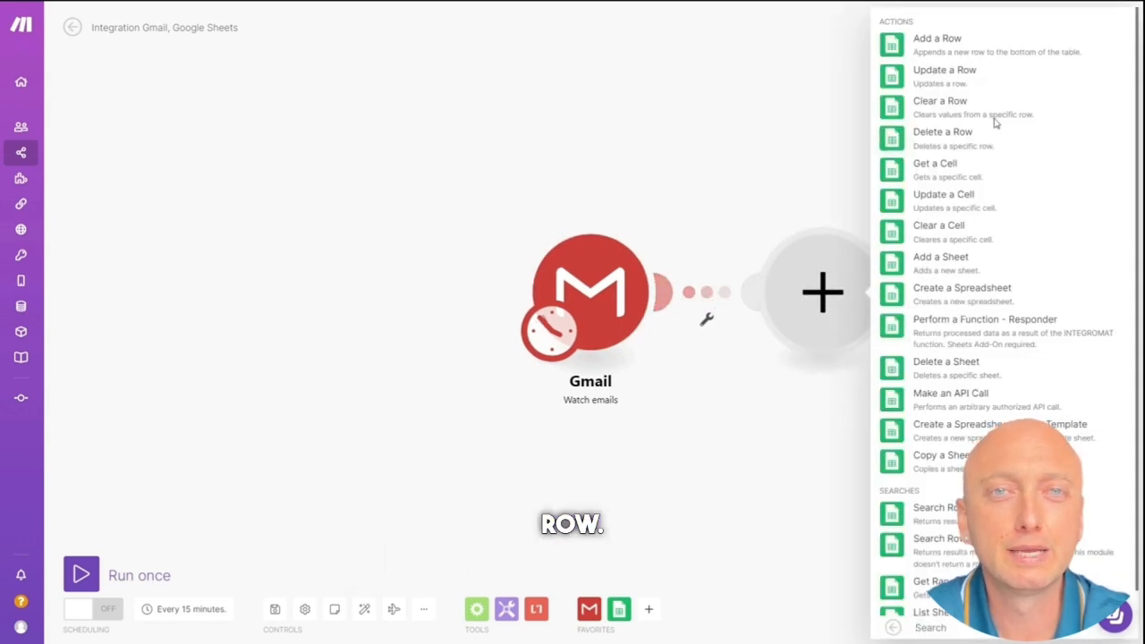
{"action": "left_click", "coordinate": [1018, 51]}
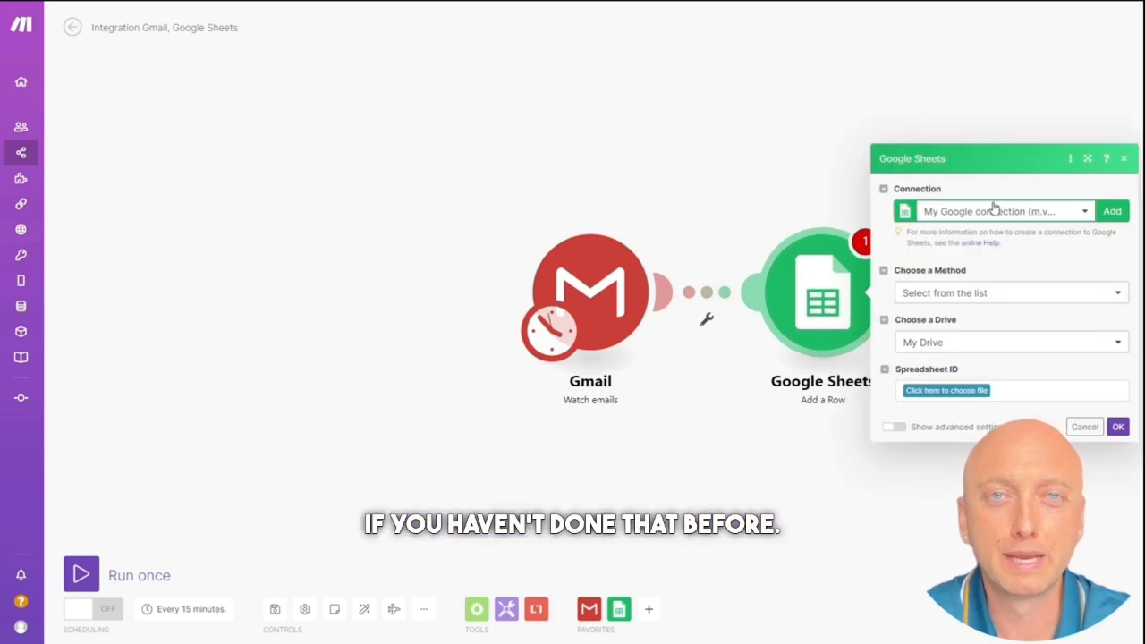
{"action": "left_click", "coordinate": [1110, 211]}
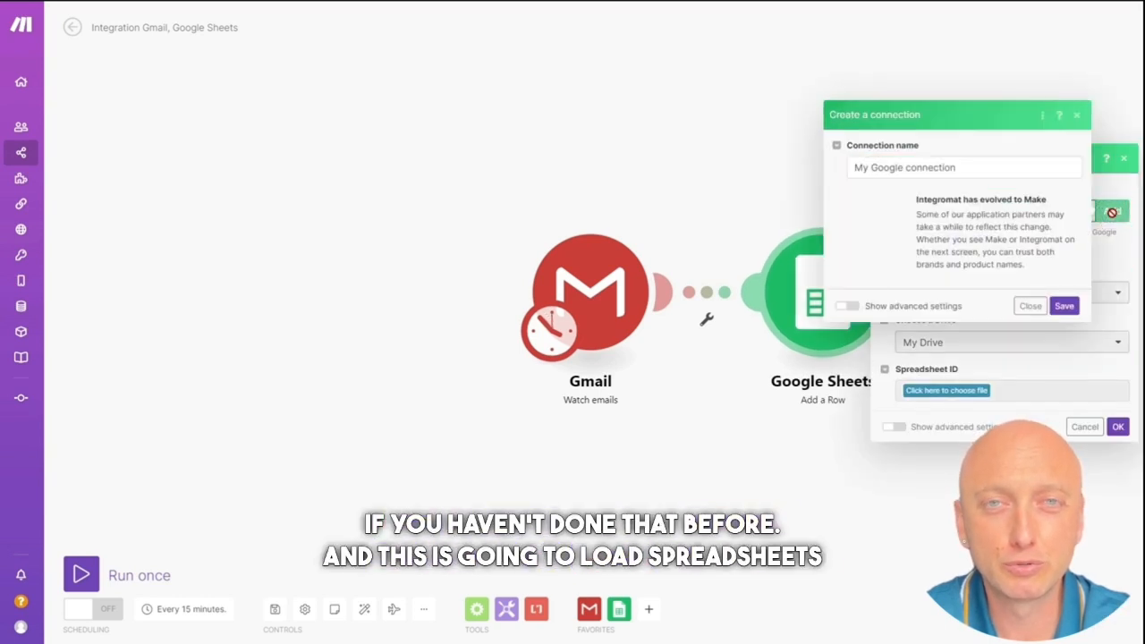
{"action": "left_click", "coordinate": [1078, 117]}
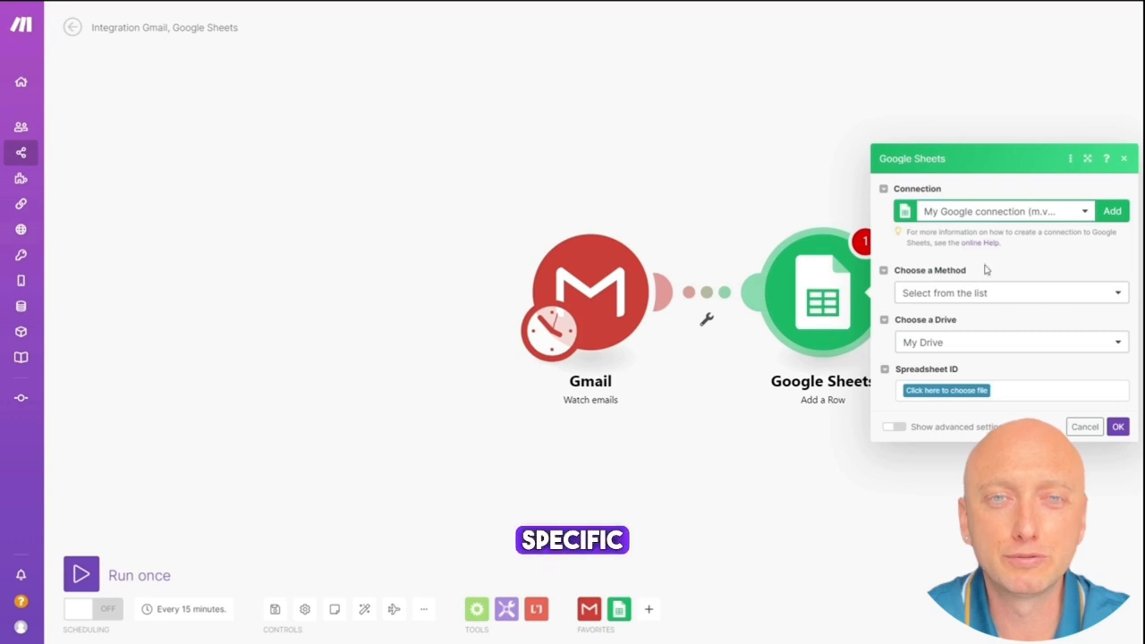
Step: Point the Add a Row module at the My expense reports spreadsheet and its Sheet1
{"action": "left_click", "coordinate": [954, 397]}
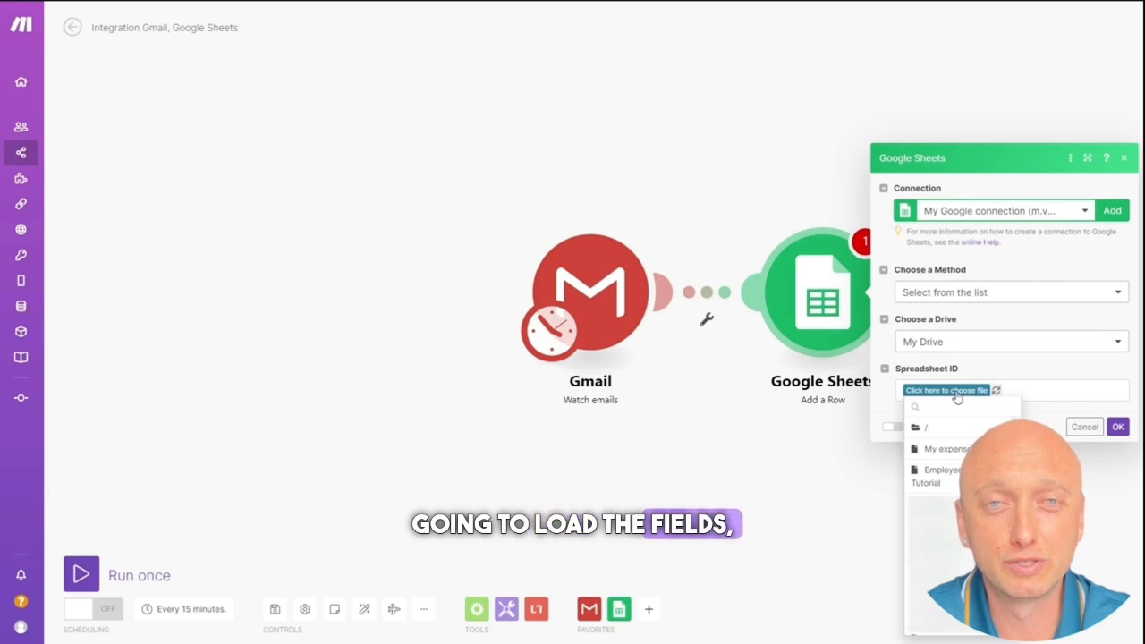
{"action": "left_click", "coordinate": [956, 447]}
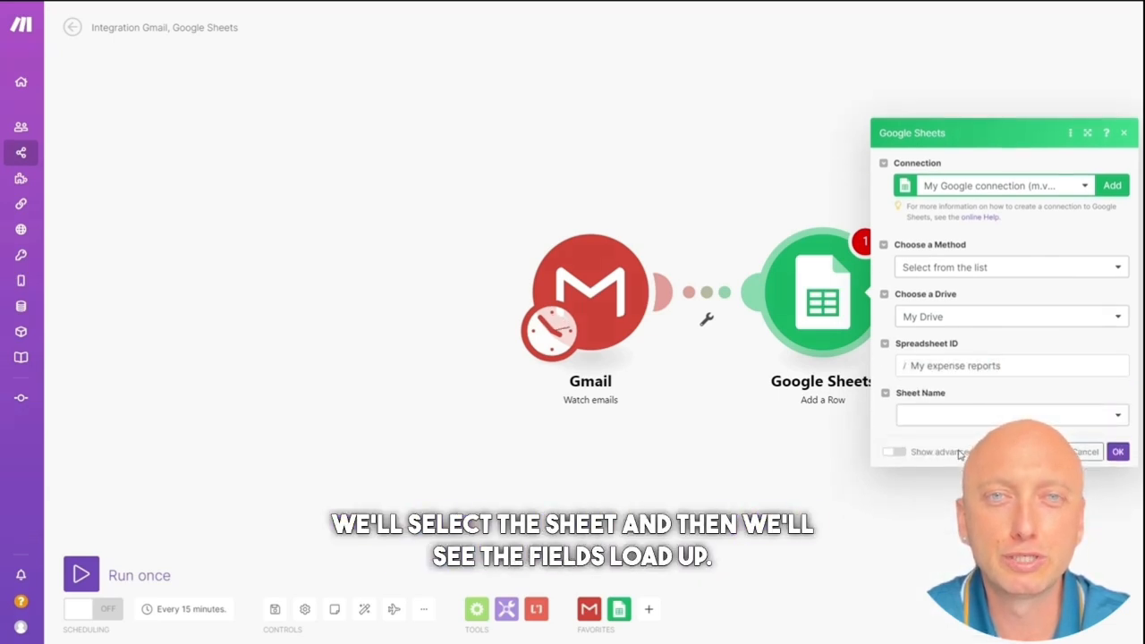
{"action": "left_click", "coordinate": [967, 419]}
{"action": "left_click", "coordinate": [953, 438]}
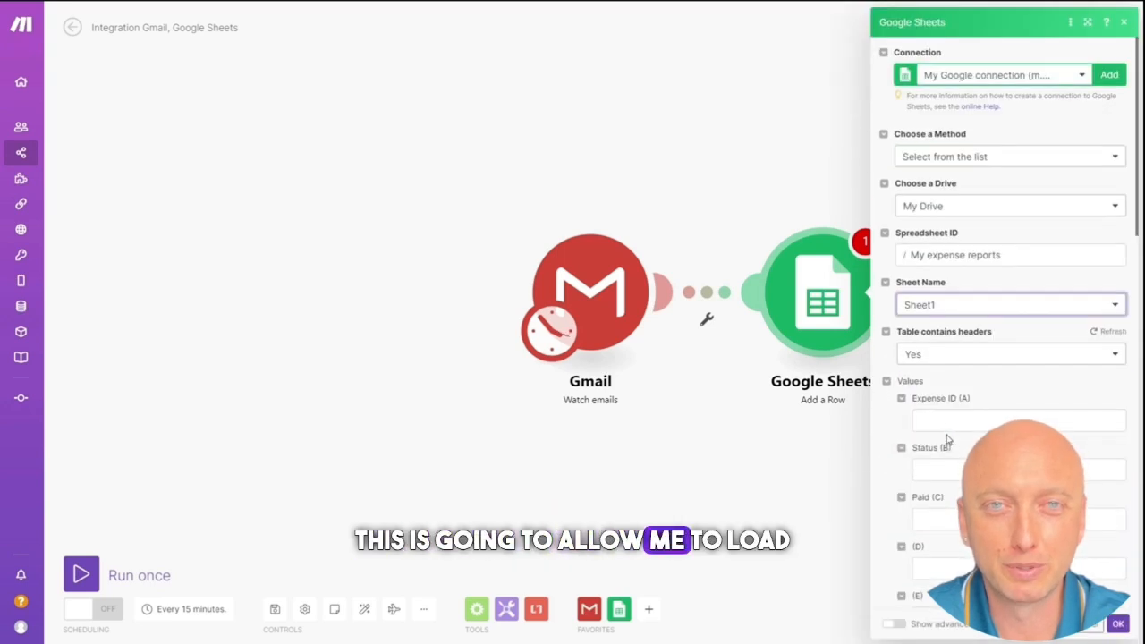
Step: Map the email Subject to Expense ID, set Status to Approved and Paid to No, and confirm the Google Sheets module
{"action": "left_click", "coordinate": [935, 419]}
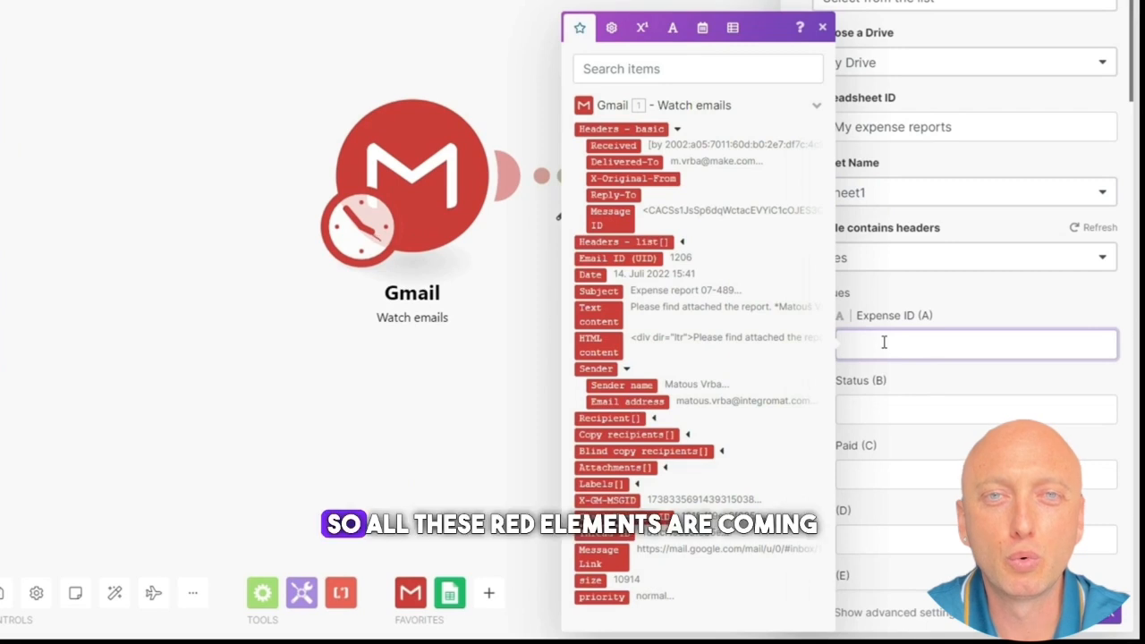
{"action": "left_click", "coordinate": [607, 291]}
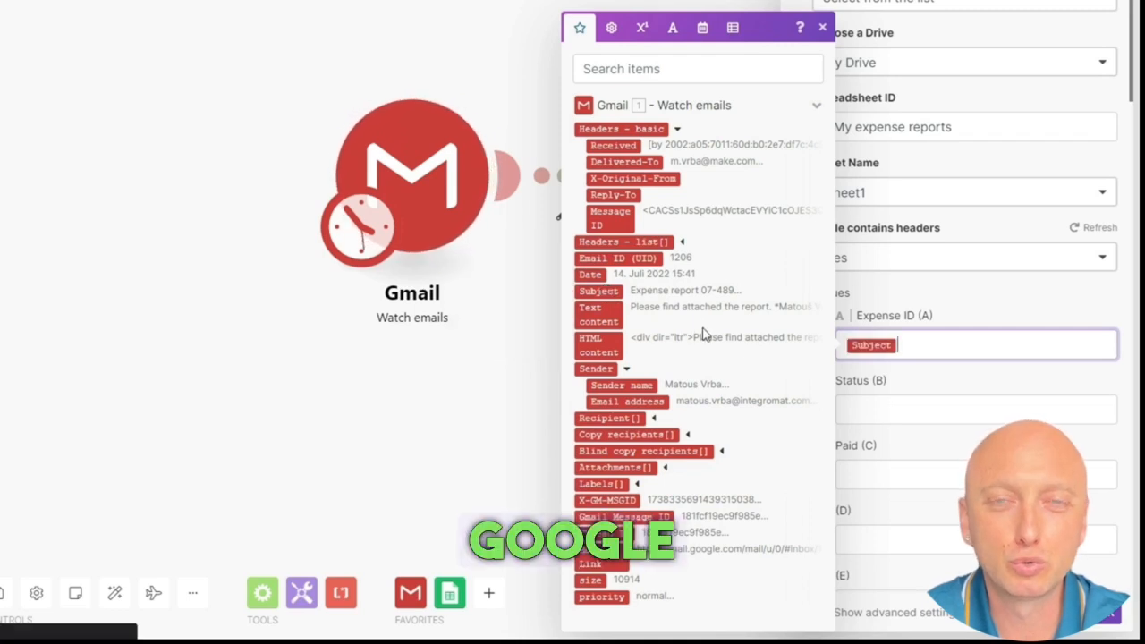
{"action": "left_click", "coordinate": [912, 403]}
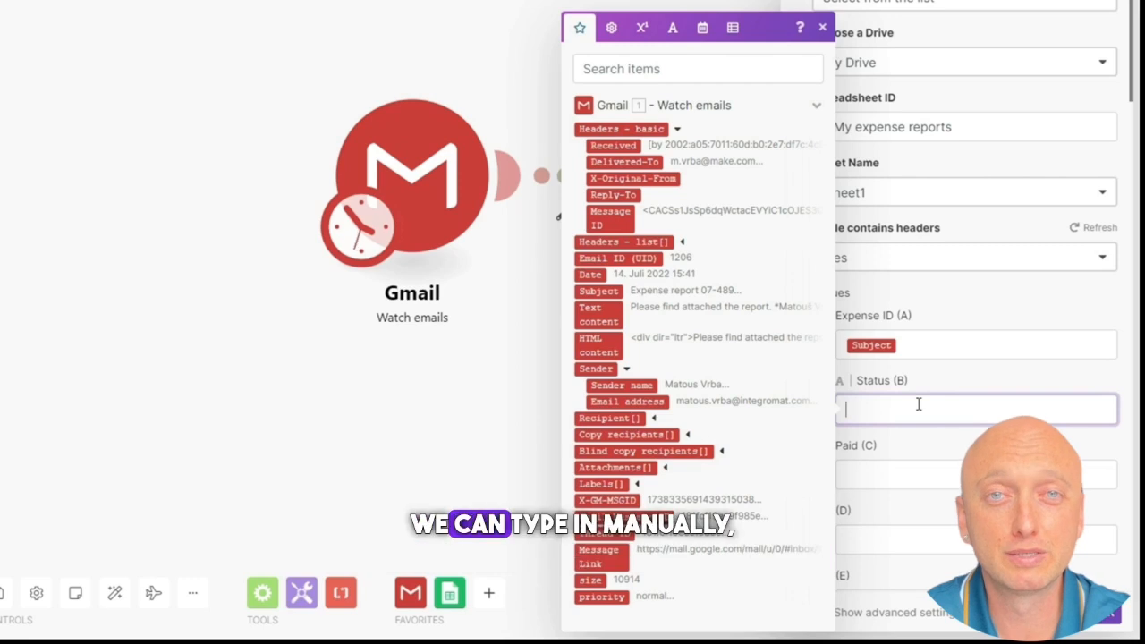
{"action": "type", "text": "Approved"}
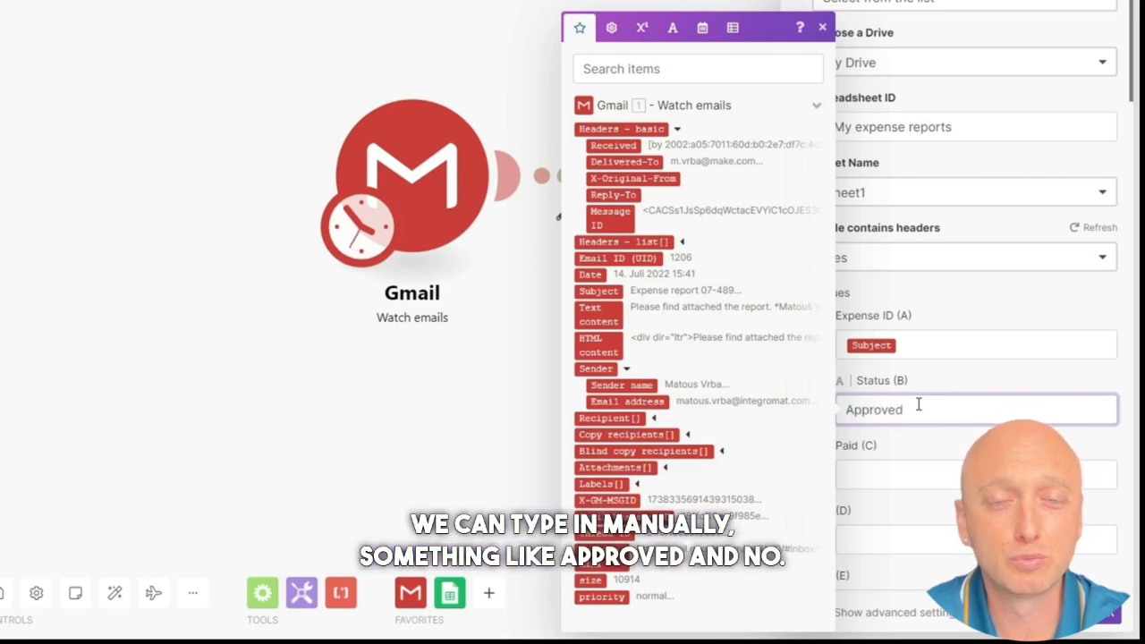
{"action": "left_click", "coordinate": [930, 470]}
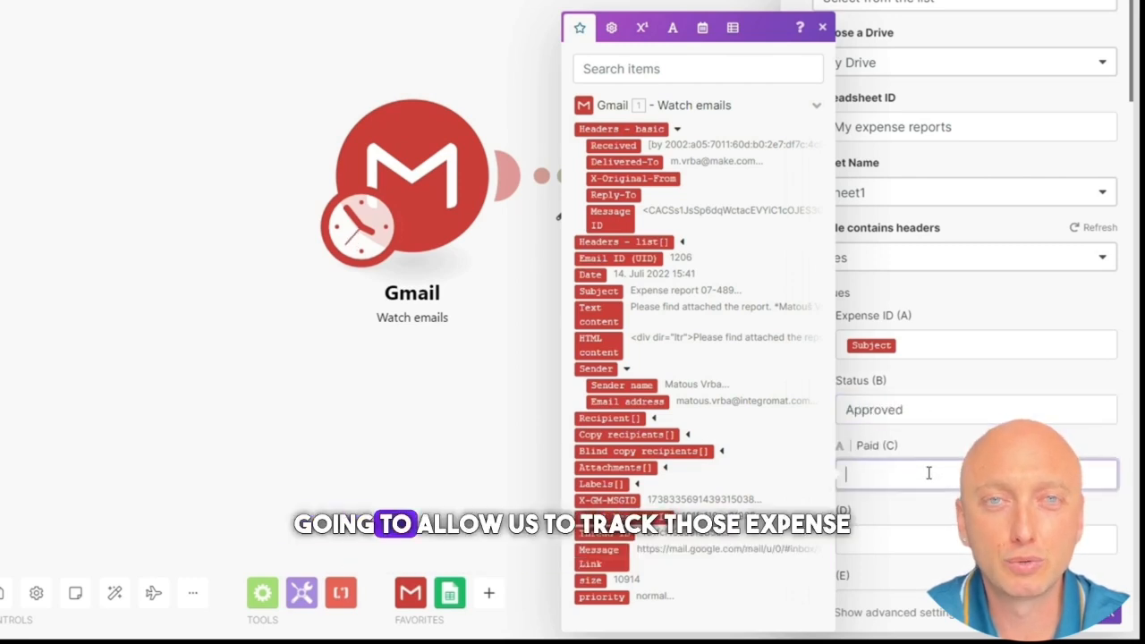
{"action": "type", "text": "No"}
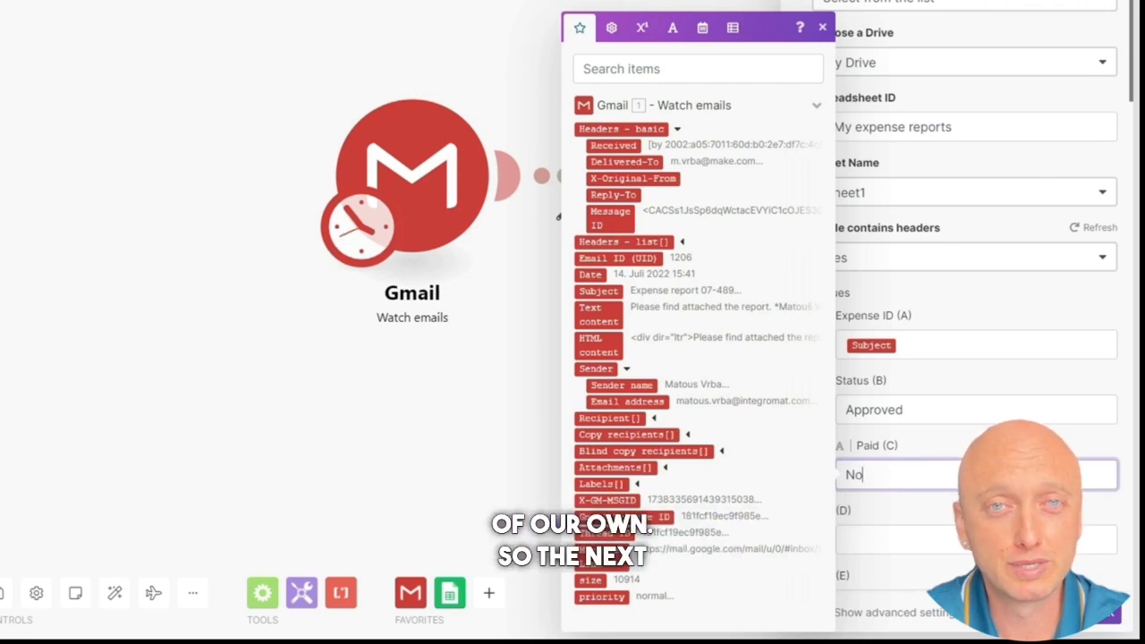
{"action": "left_click", "coordinate": [1109, 617]}
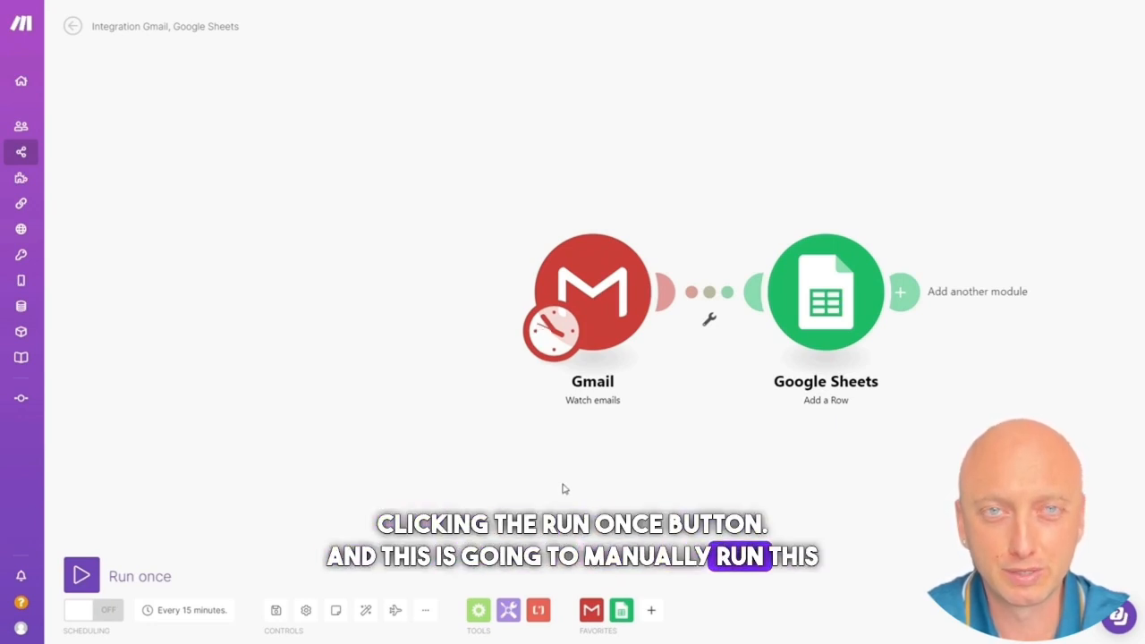
Step: Run the scenario once and inspect the execution details of the Gmail and Google Sheets modules, including the row updates
{"action": "left_click", "coordinate": [90, 576]}
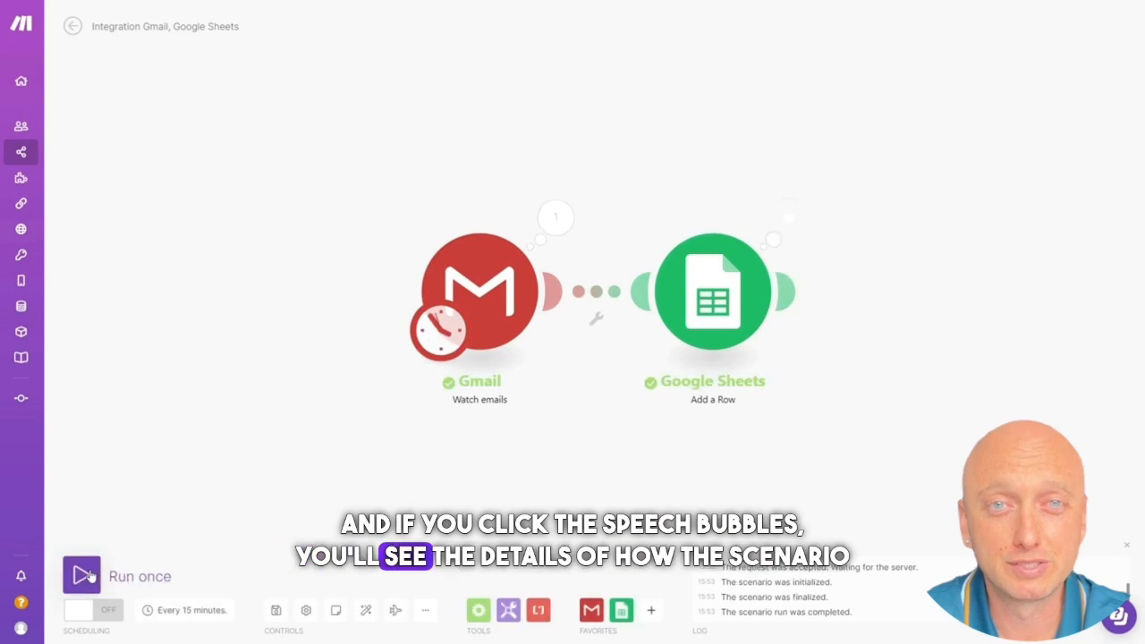
{"action": "left_click", "coordinate": [556, 217]}
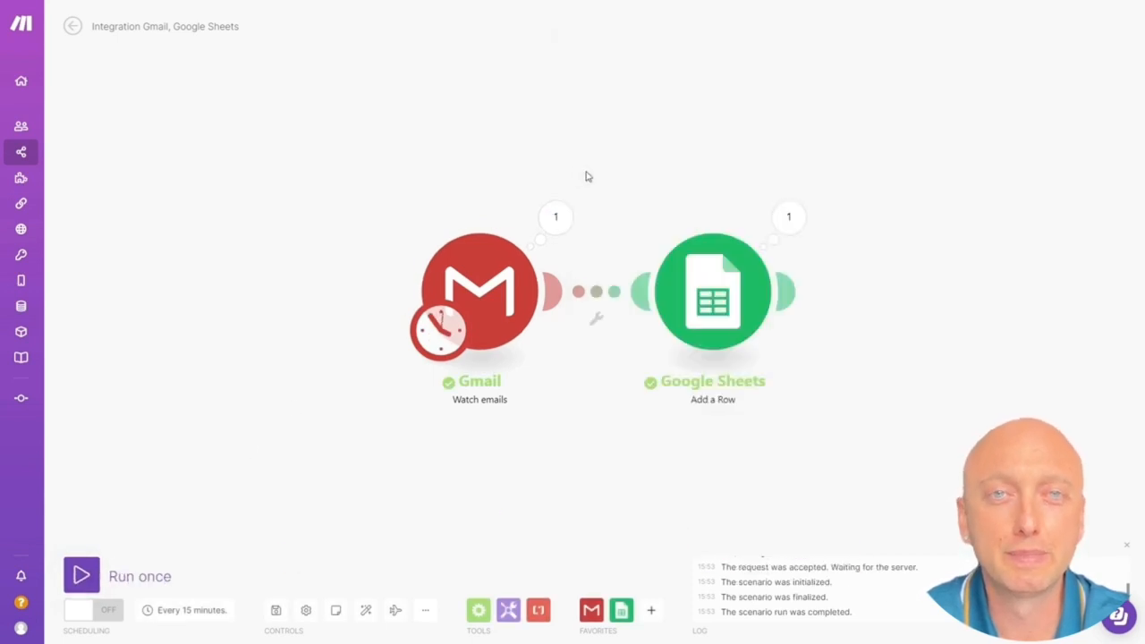
{"action": "left_click", "coordinate": [789, 217]}
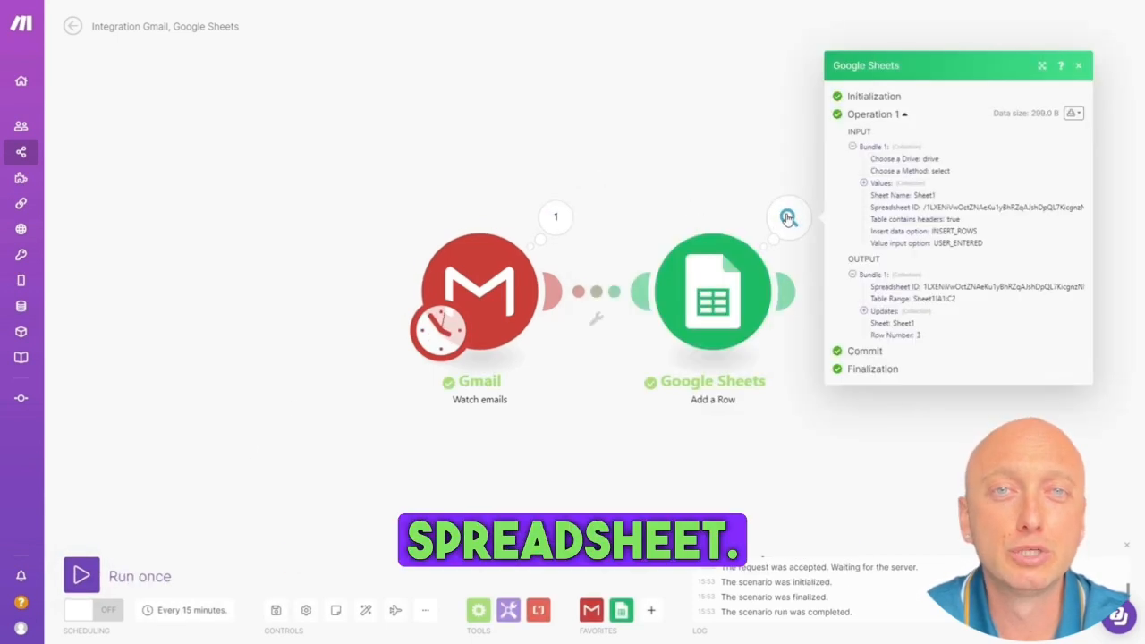
{"action": "left_click", "coordinate": [865, 311]}
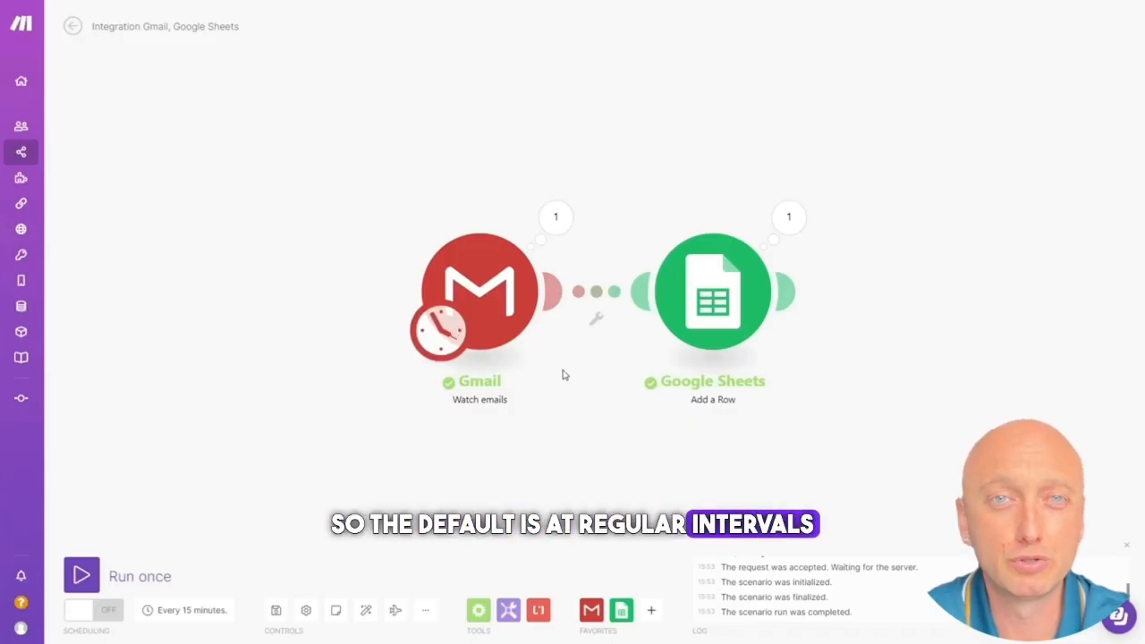
Step: Schedule the Gmail and Google Sheets scenario to run every day at 09:00 and turn its scheduling on
{"action": "left_click", "coordinate": [185, 616]}
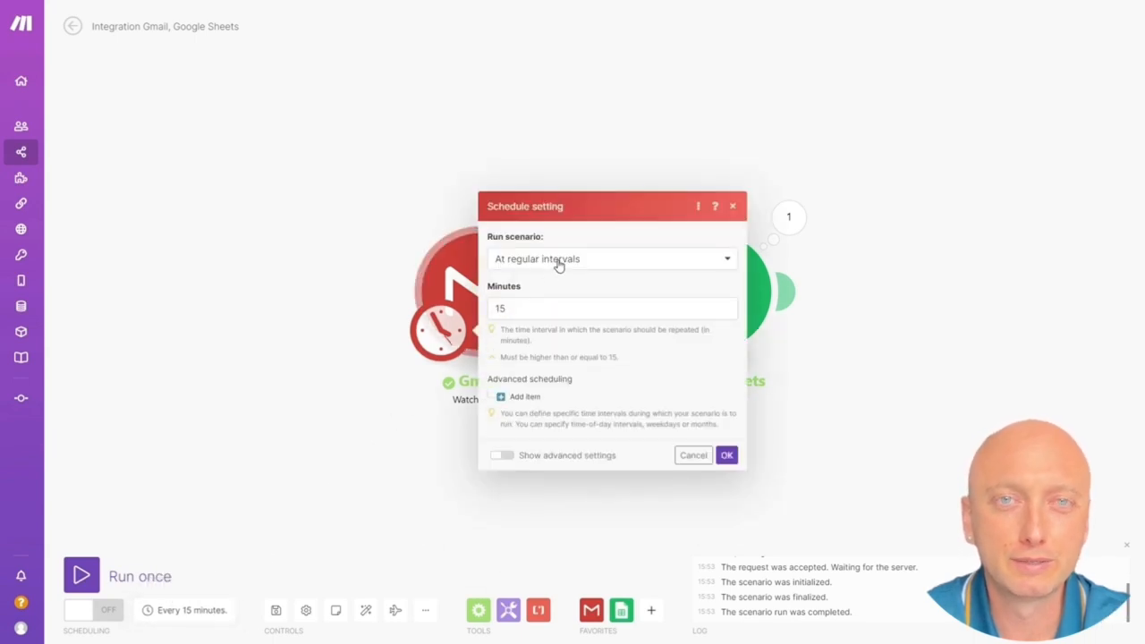
{"action": "left_click", "coordinate": [559, 265]}
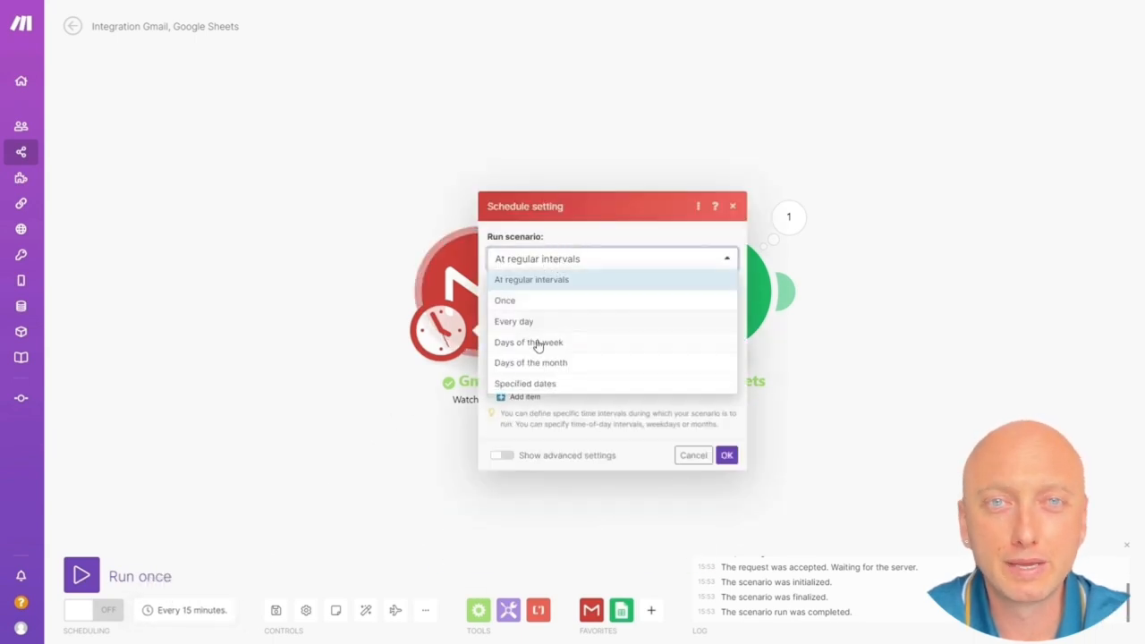
{"action": "left_click", "coordinate": [581, 327]}
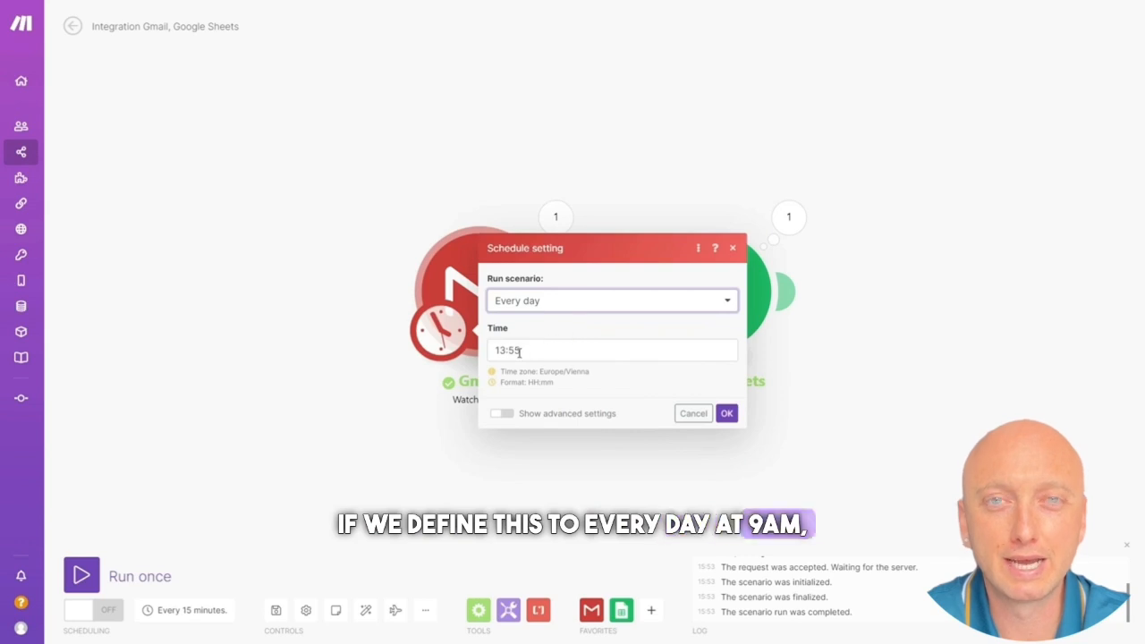
{"action": "left_click", "coordinate": [507, 351]}
{"action": "left_click", "coordinate": [768, 383]}
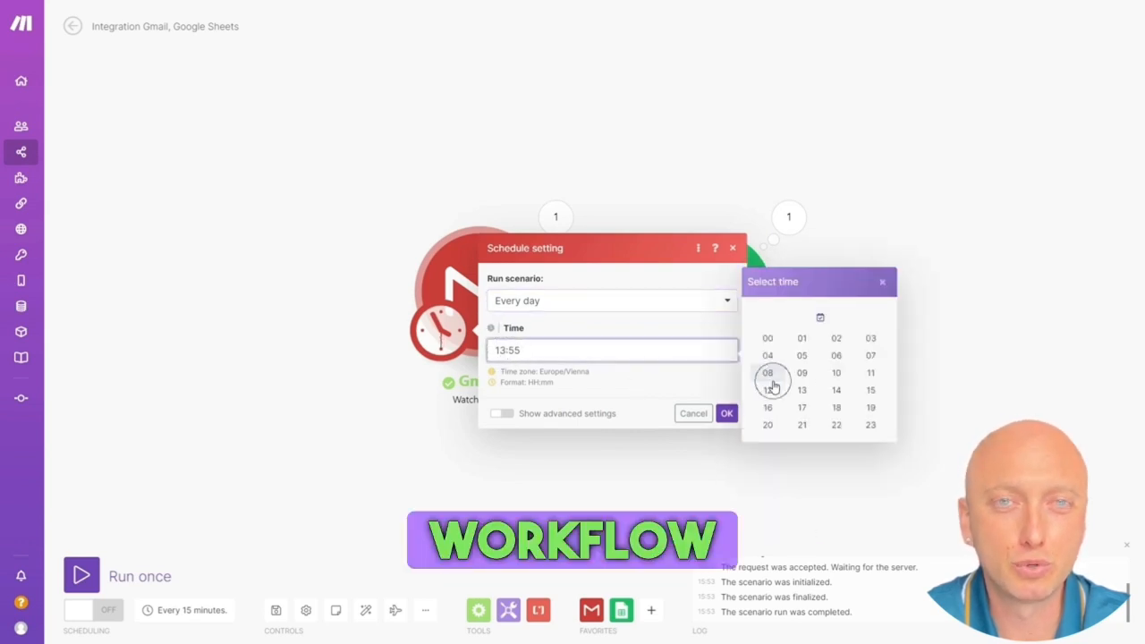
{"action": "left_click", "coordinate": [801, 374]}
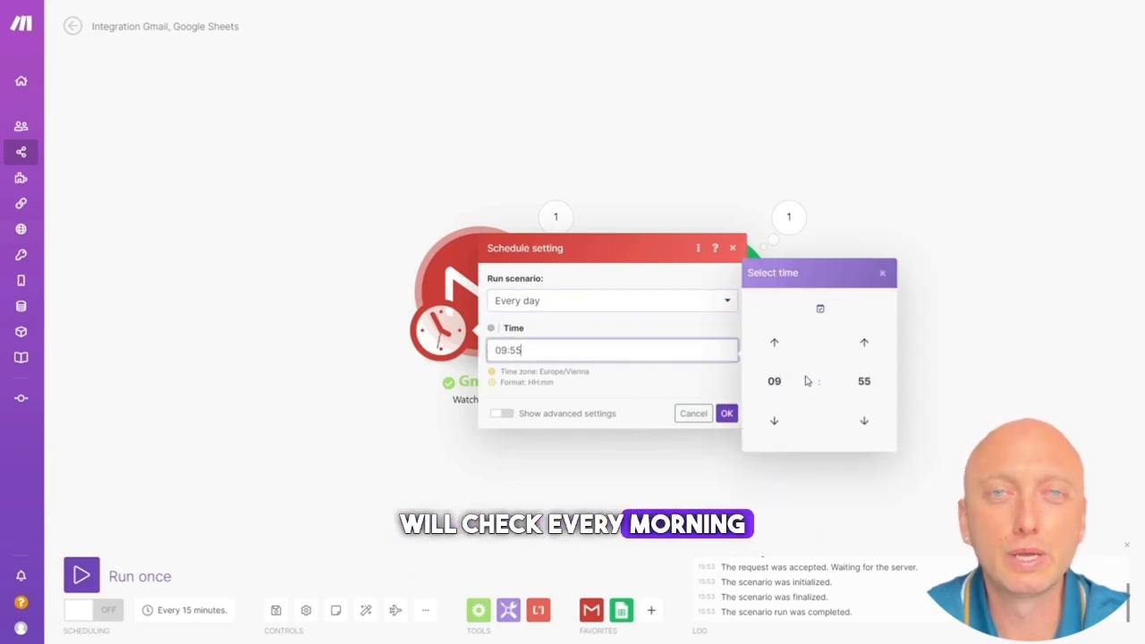
{"action": "left_click", "coordinate": [864, 381]}
{"action": "left_click", "coordinate": [776, 349]}
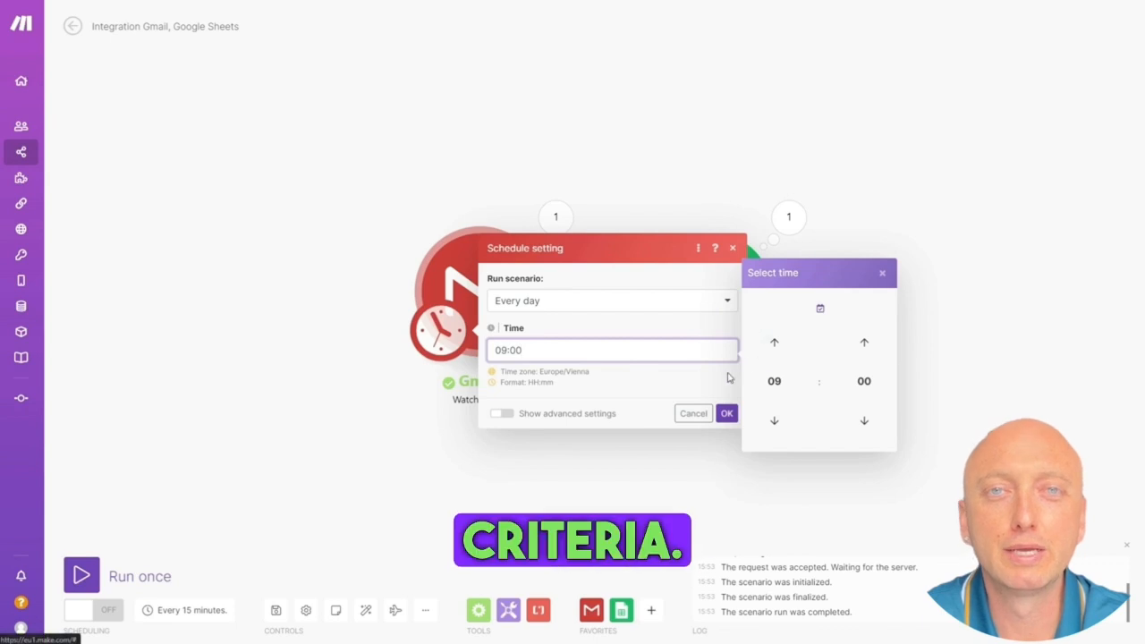
{"action": "left_click", "coordinate": [727, 415]}
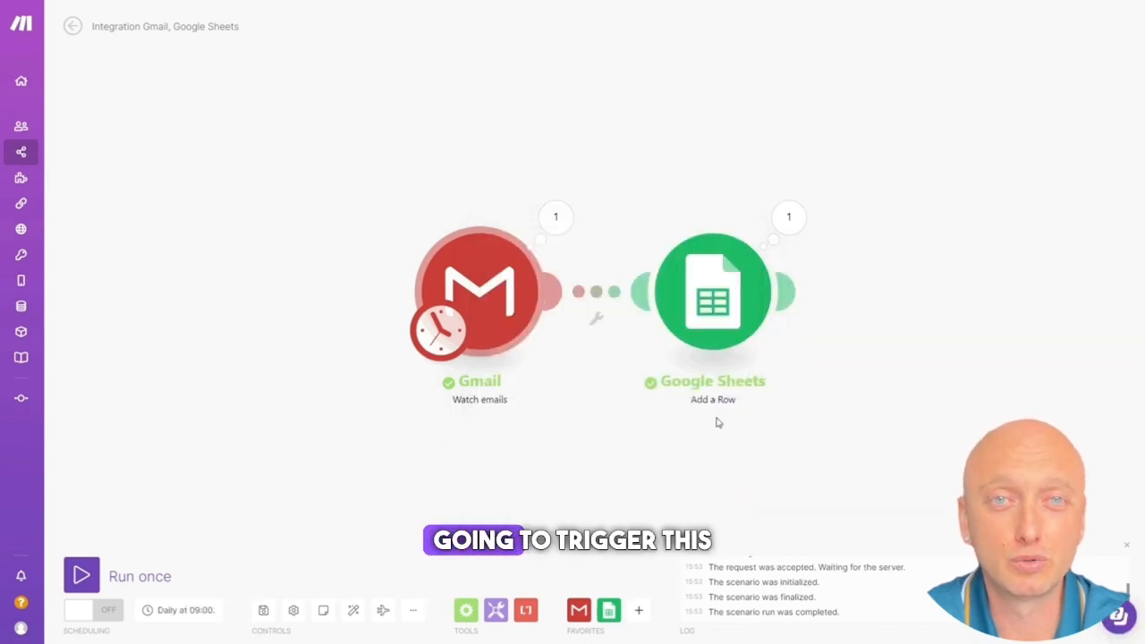
{"action": "left_click", "coordinate": [97, 613]}
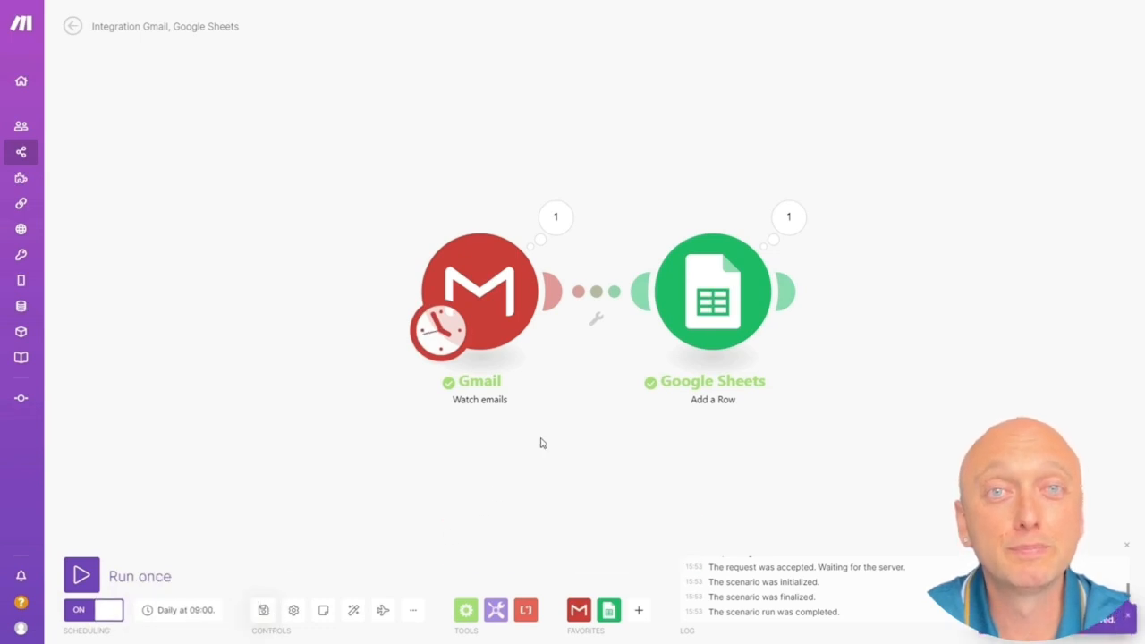
Step: Open the public templates library and search it for "sheet"
{"action": "mouse_move", "coordinate": [30, 185]}
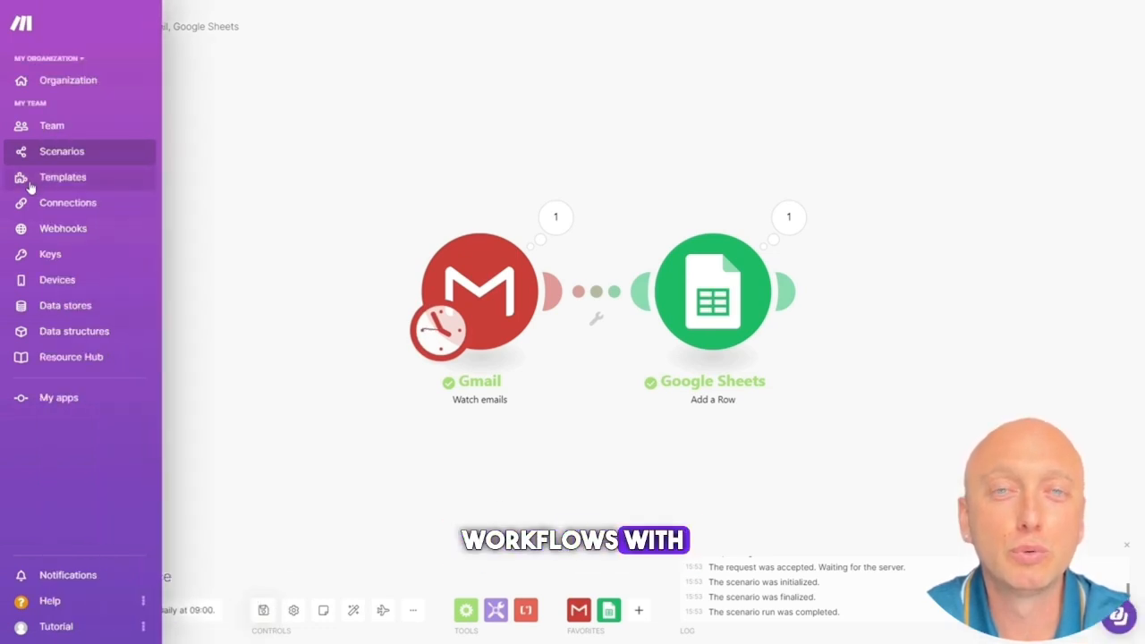
{"action": "left_click", "coordinate": [30, 185]}
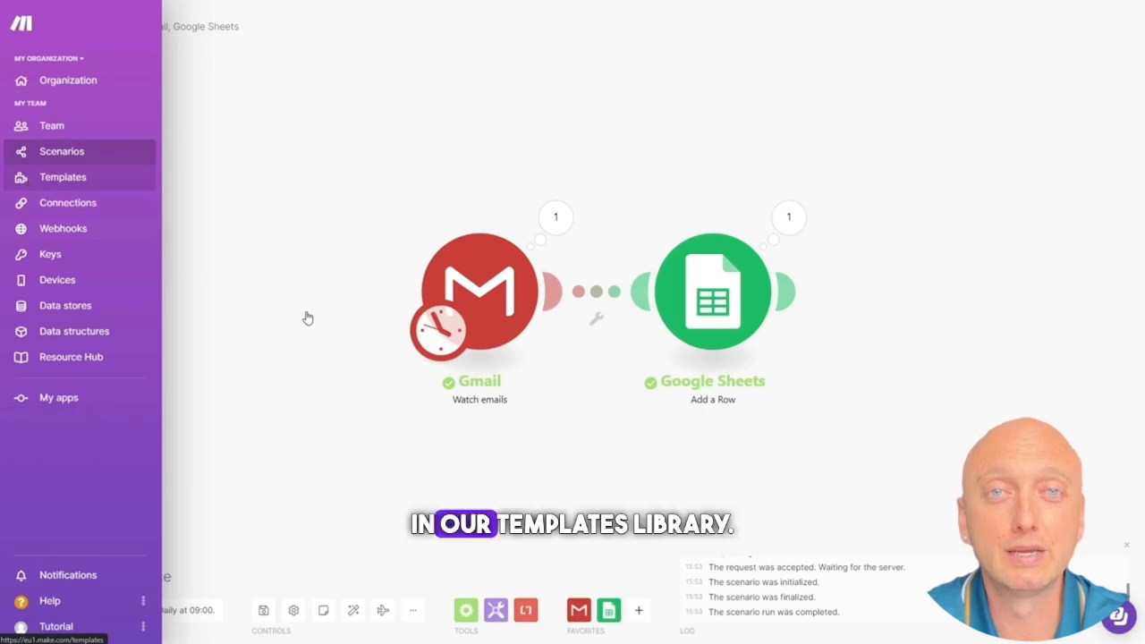
{"action": "left_click", "coordinate": [963, 27]}
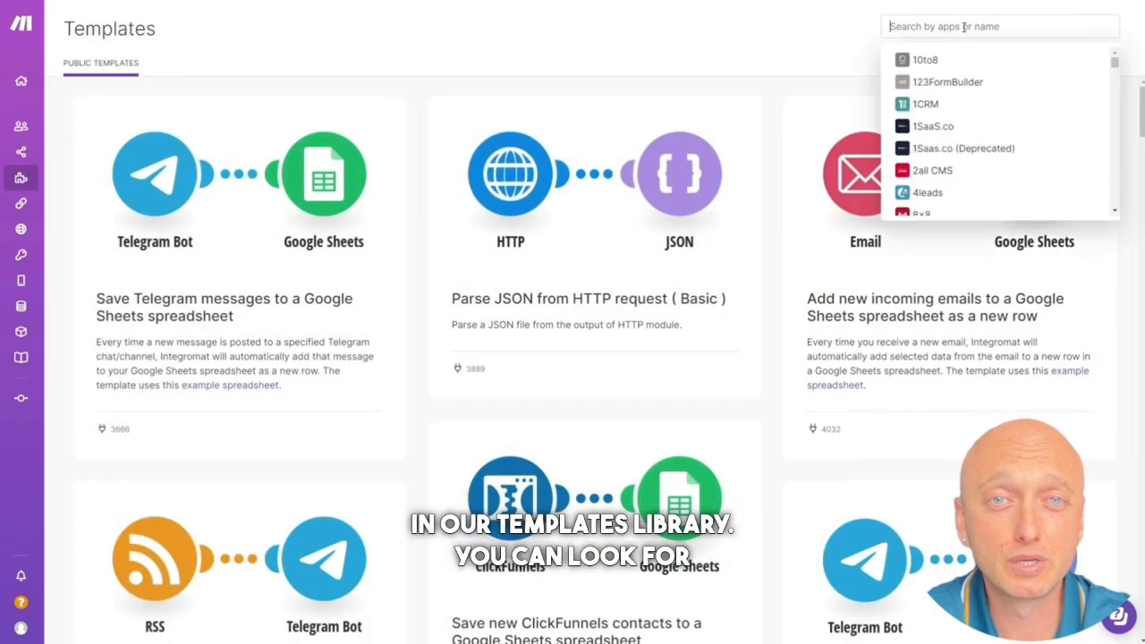
{"action": "type", "text": "sheet"}
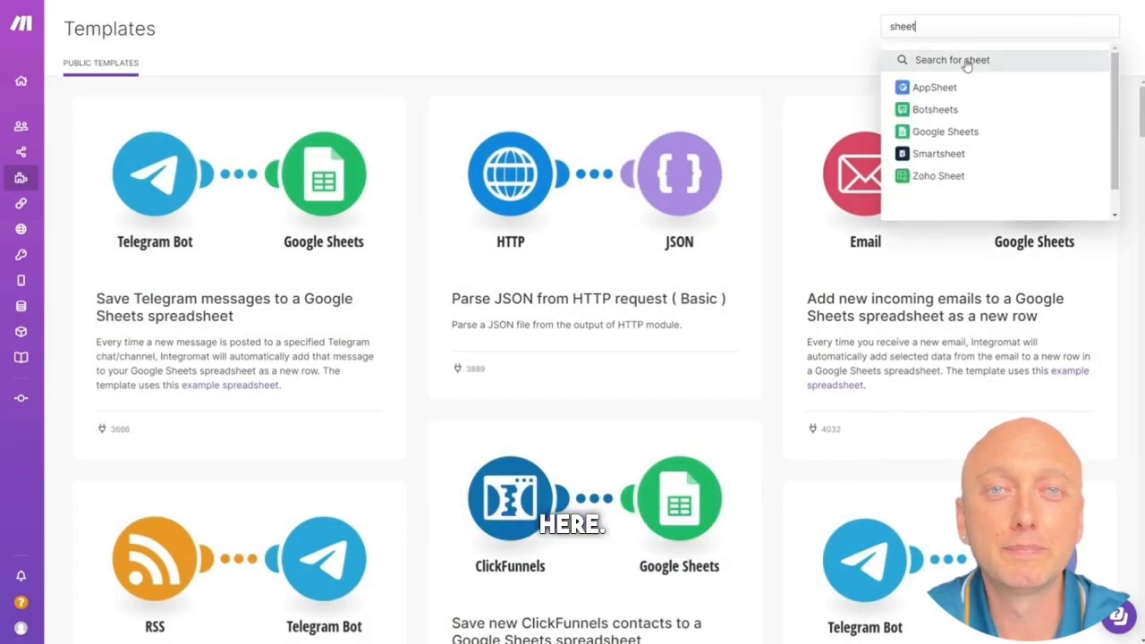